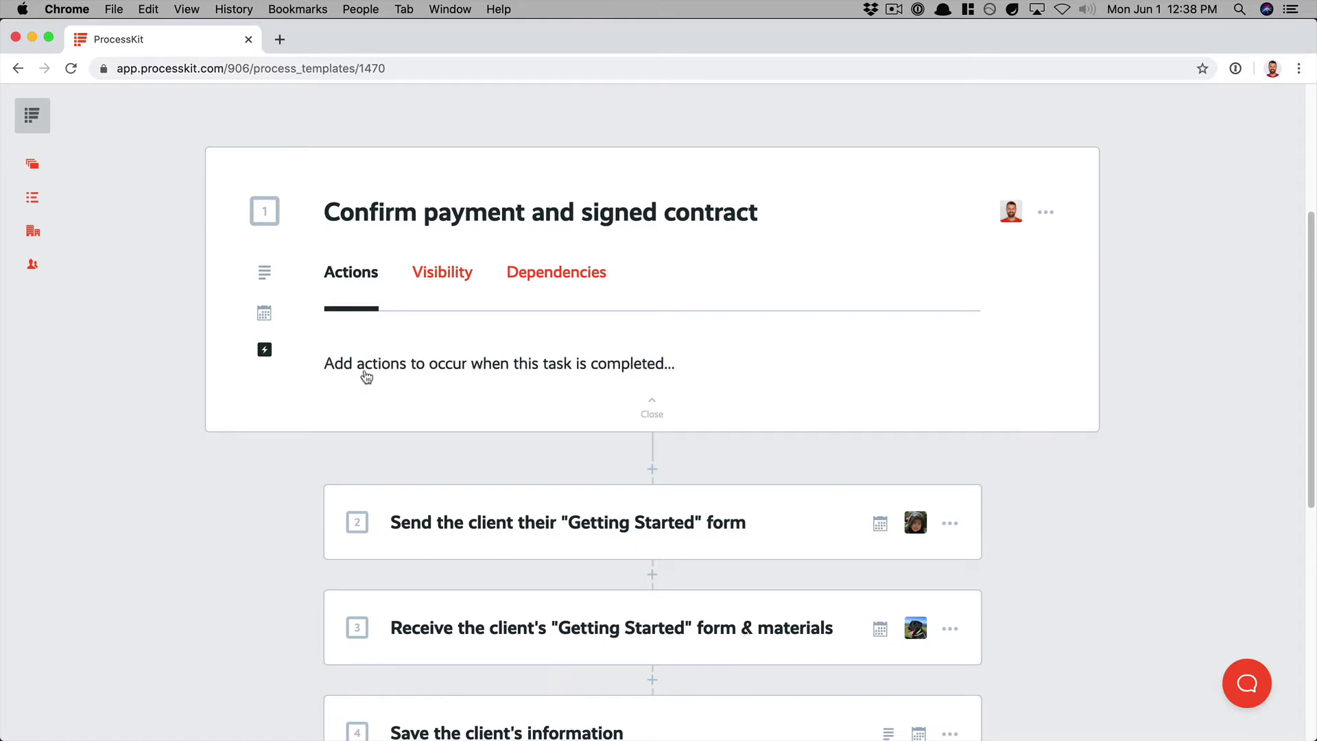
Start a Send notification(s) action on the "Confirm payment and signed contract" task and name it "Notify our CEO and bookkeeper"
click(367, 375)
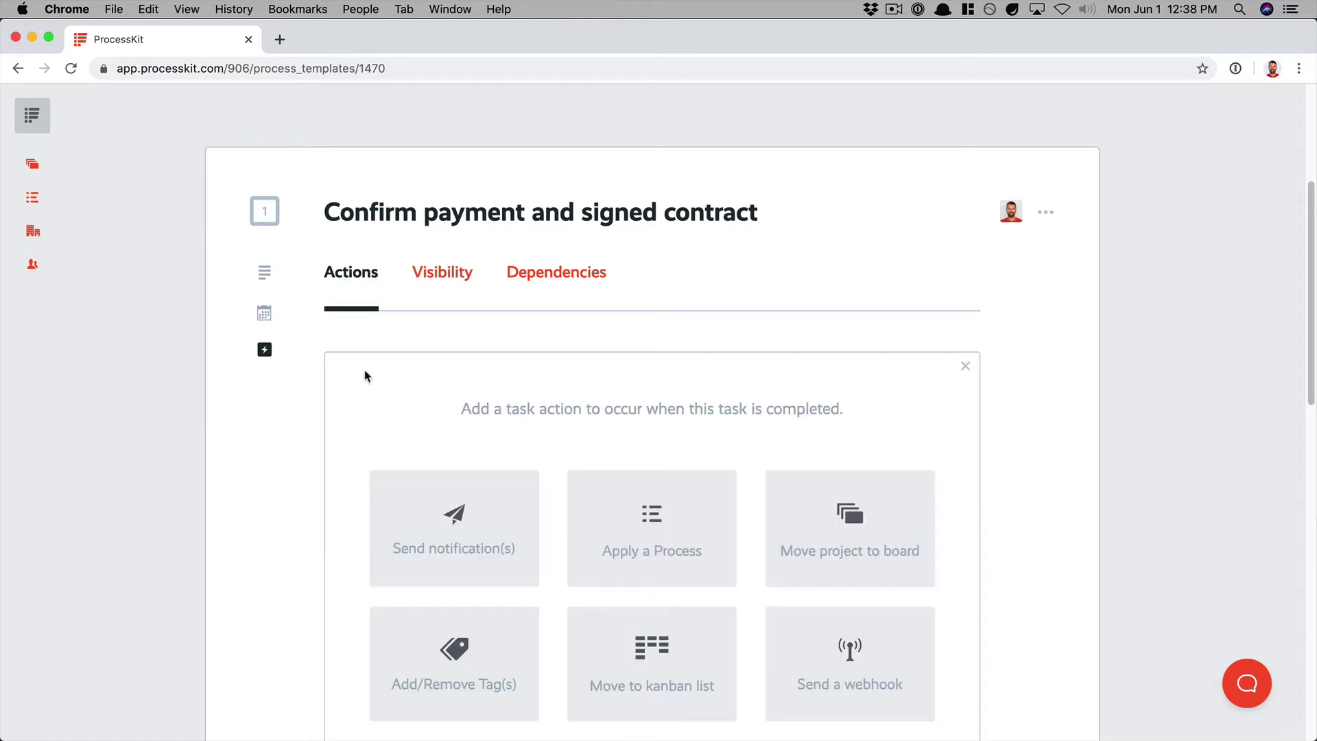
scroll(365, 376, down, 1)
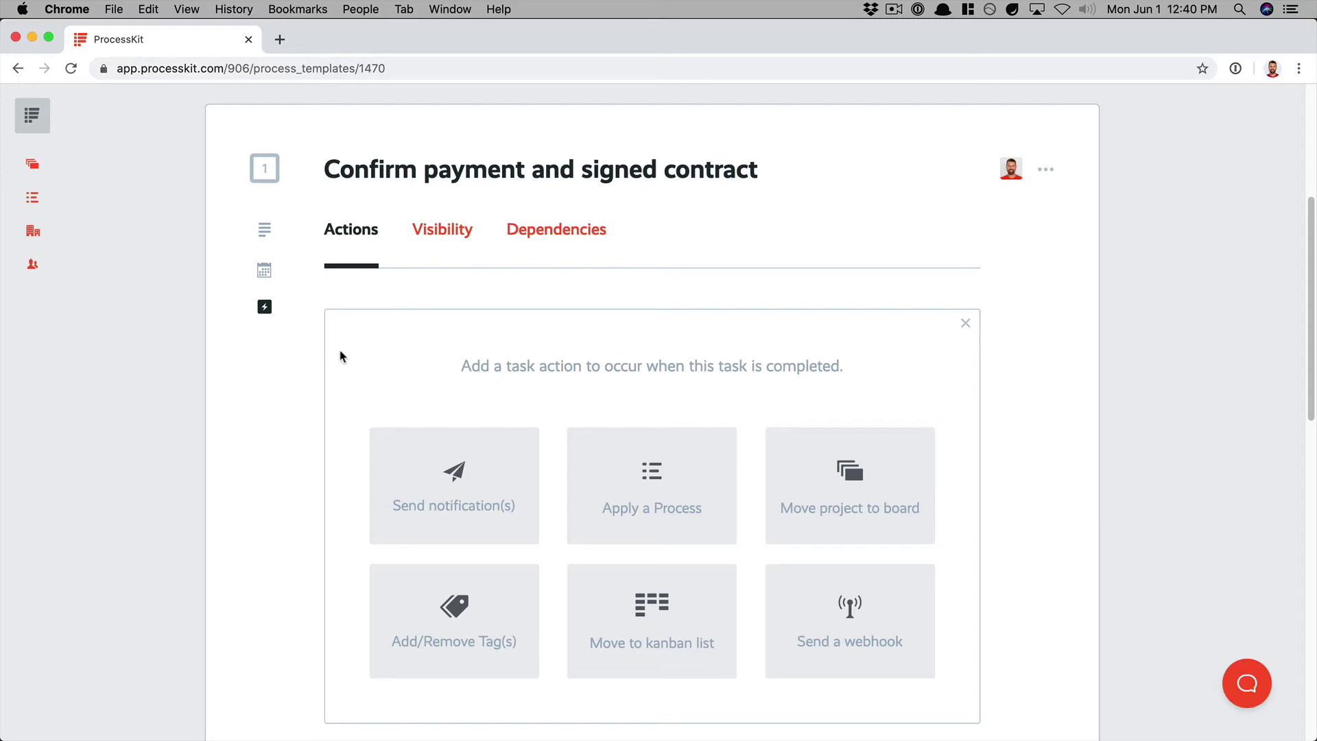
click(420, 529)
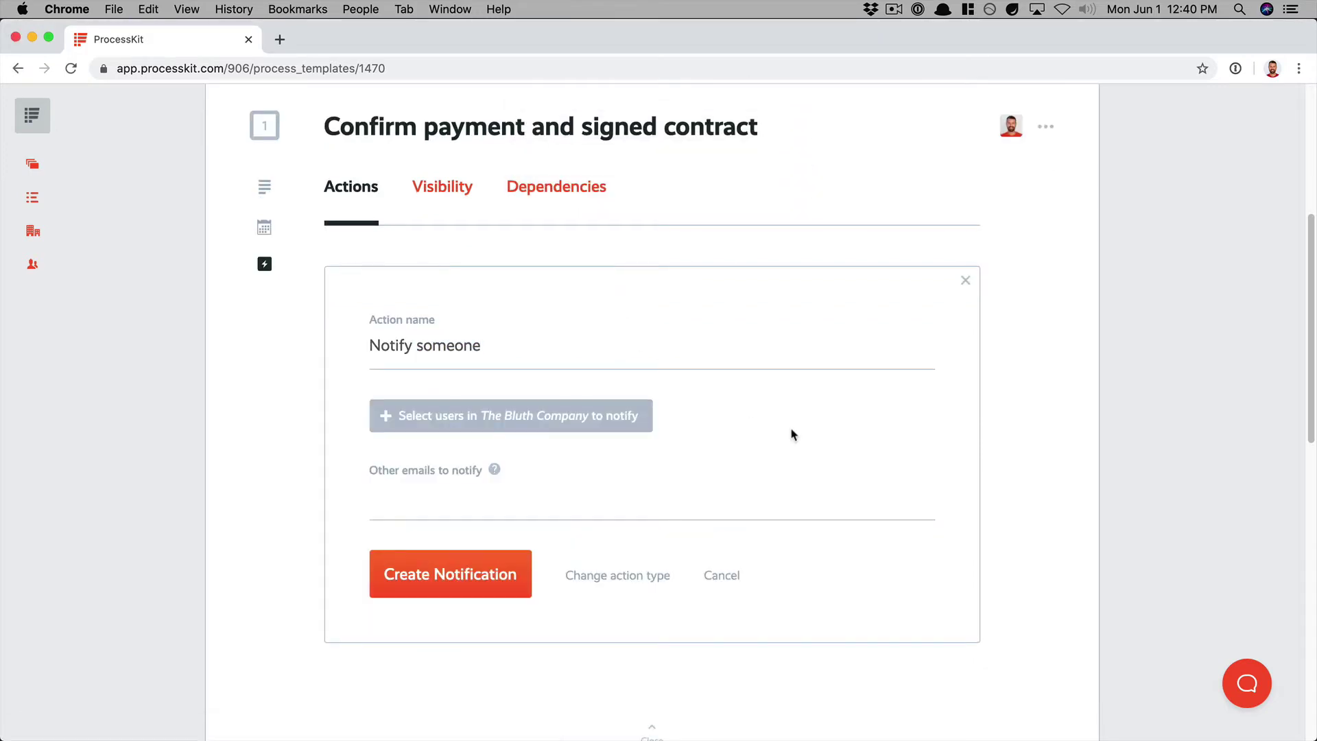
text(our CEO and bookkeeper)
click(330, 397)
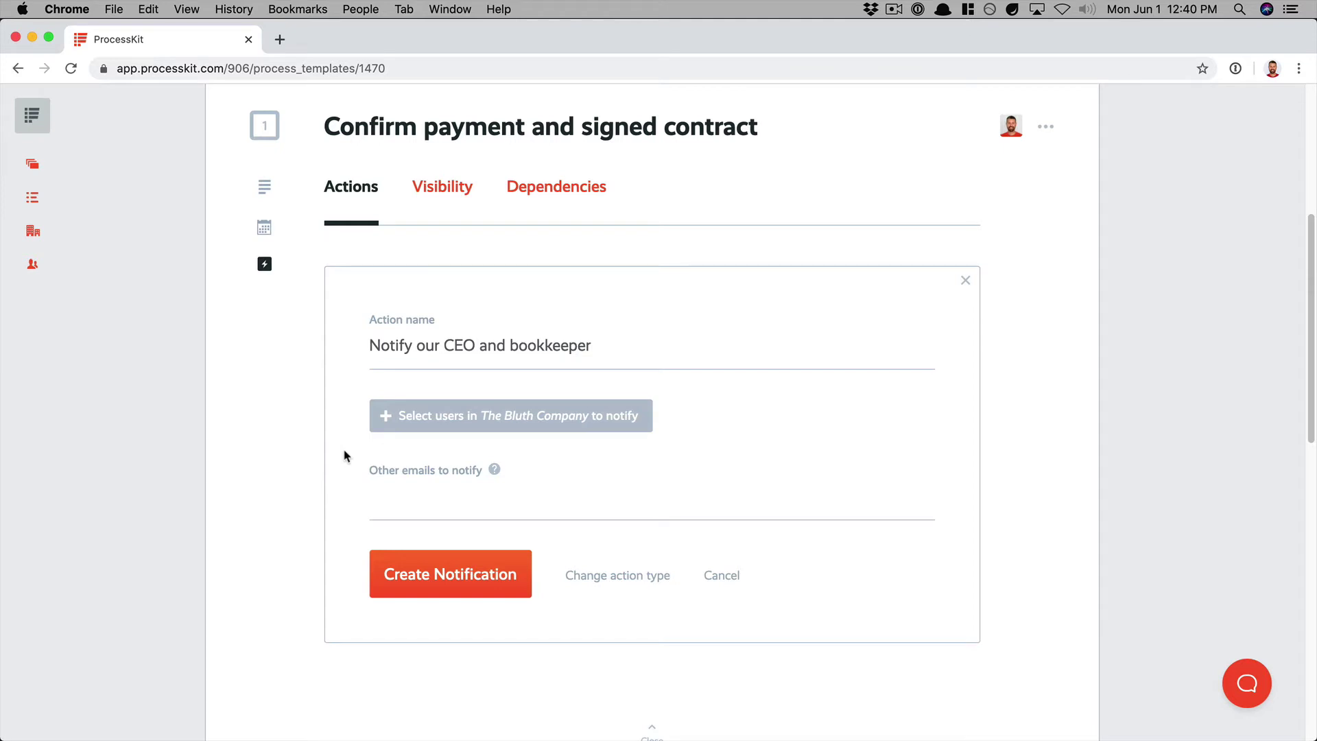
Set the CEO's user account and the bookkeeper's e-mail as recipients and create the notification on the payment task
click(459, 424)
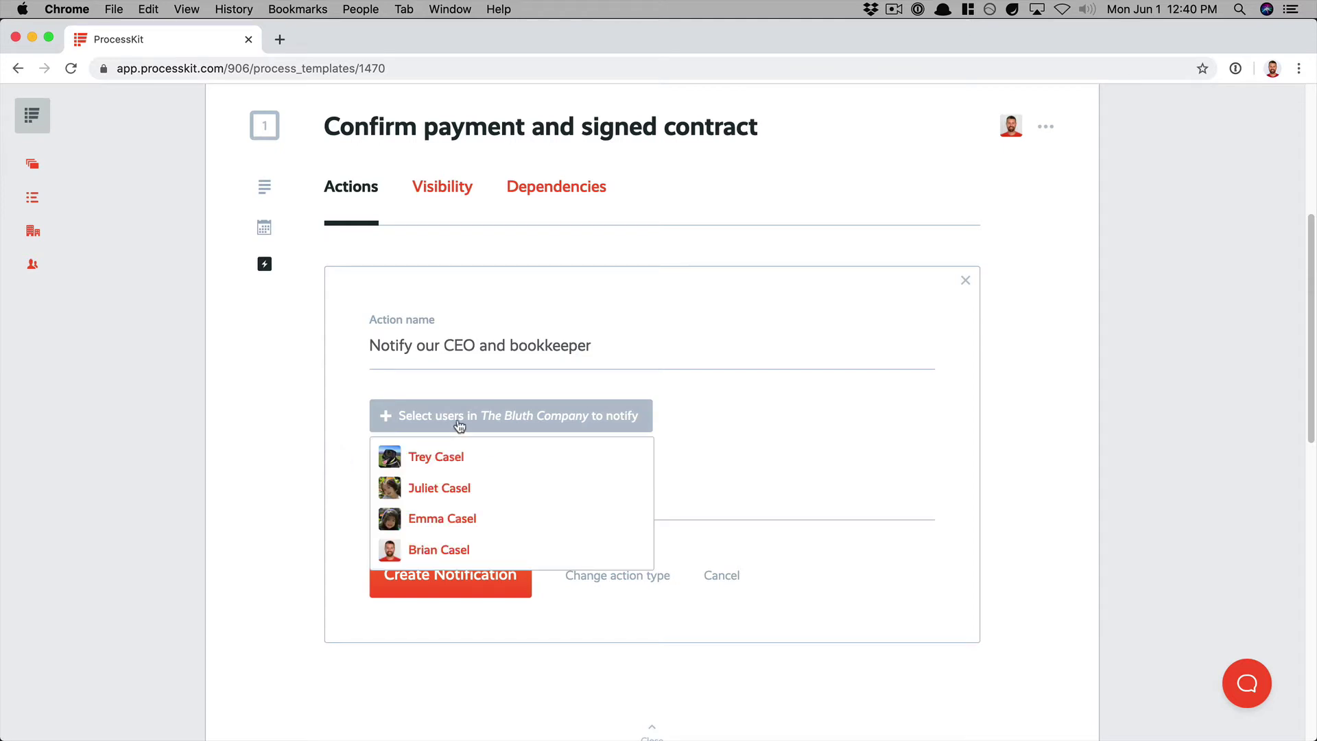
click(431, 553)
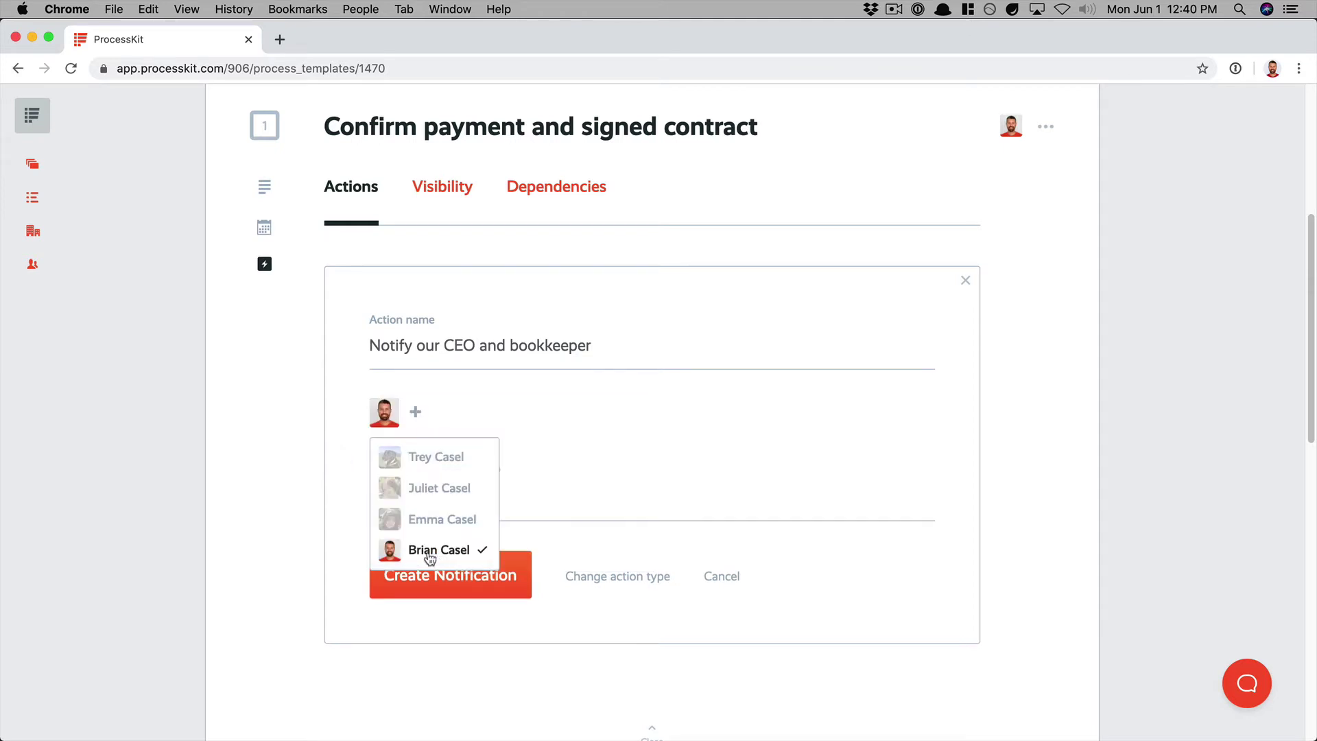
click(332, 409)
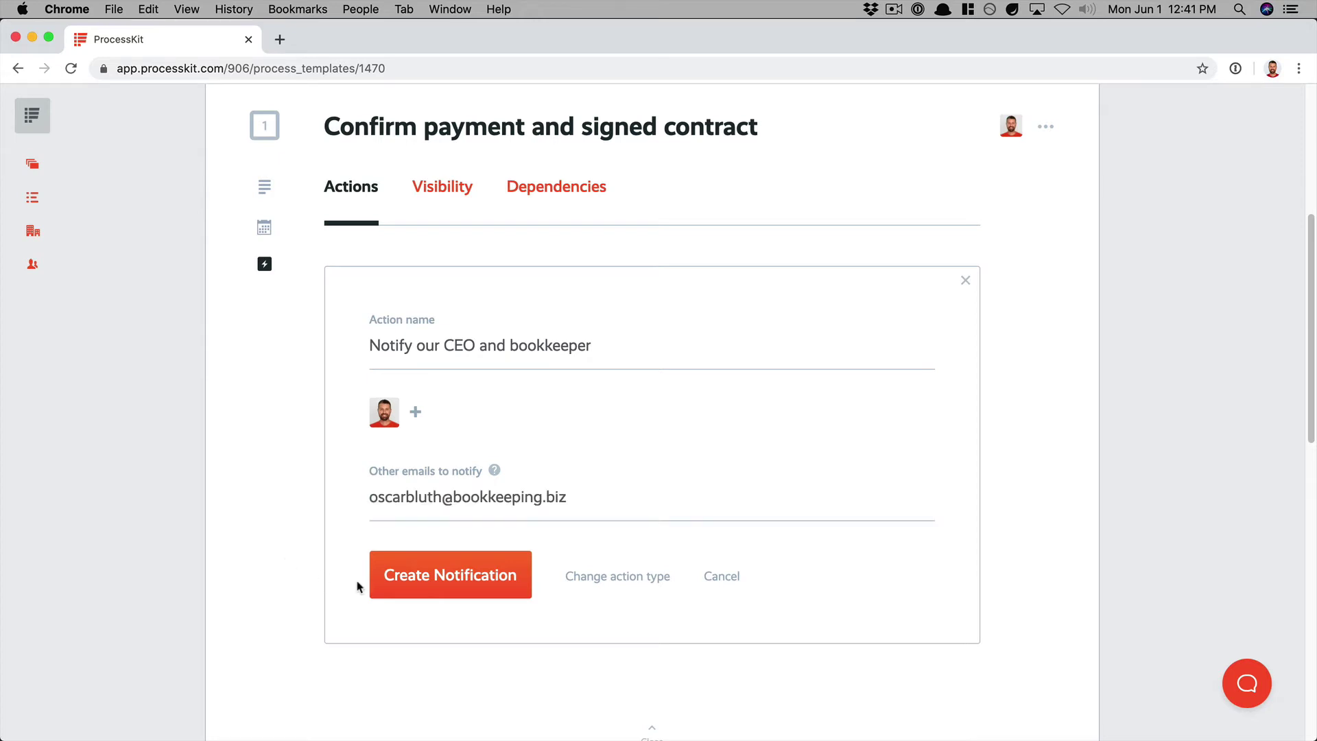
click(439, 598)
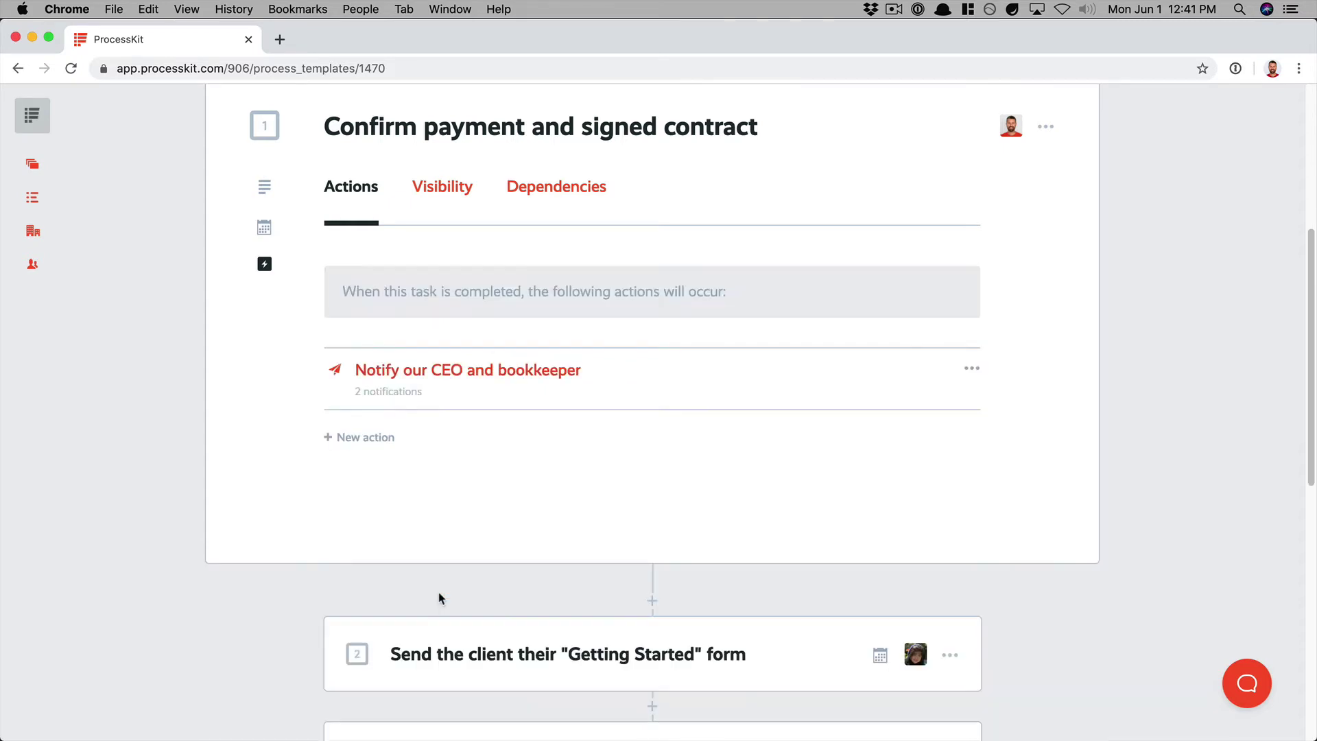
scroll(242, 397, up, 1)
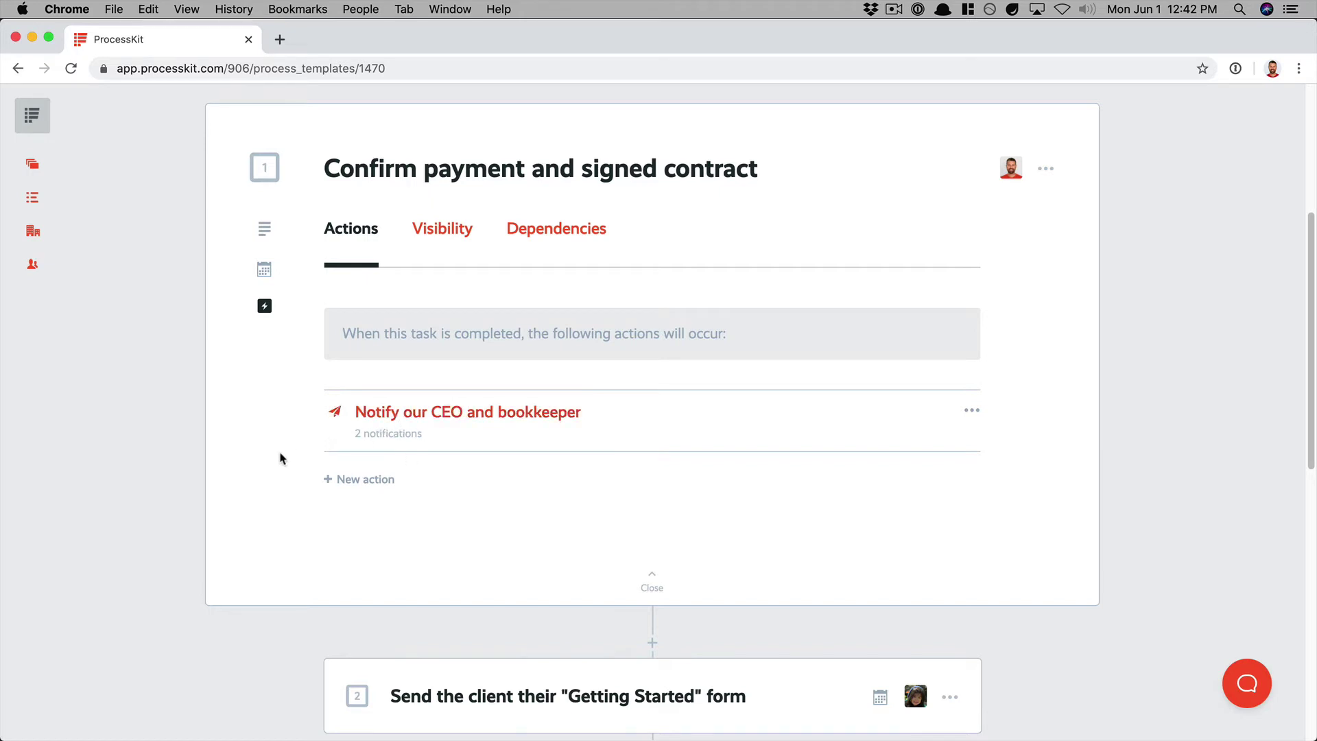
scroll(279, 459, up, 1)
click(635, 602)
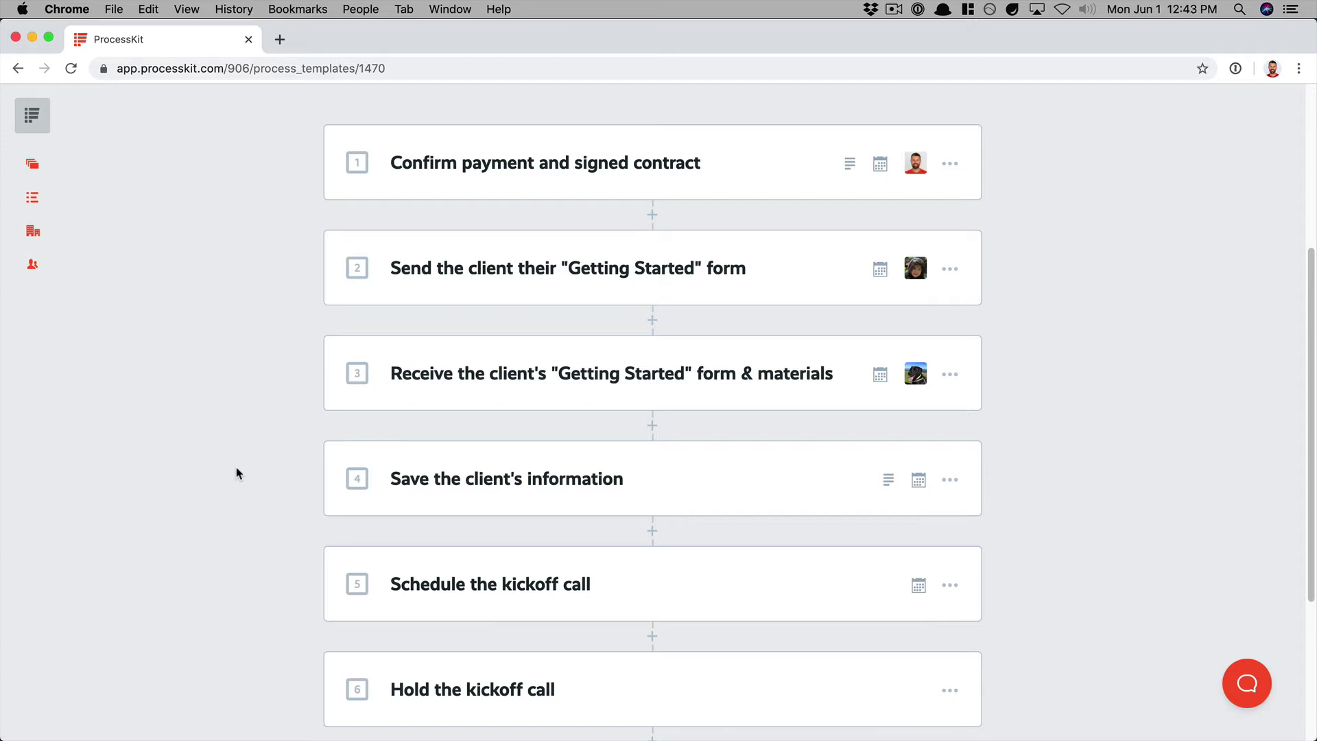
Open the actions of the "Schedule the kickoff call" task and start adding a new one
scroll(237, 473, up, 2)
scroll(236, 474, down, 3)
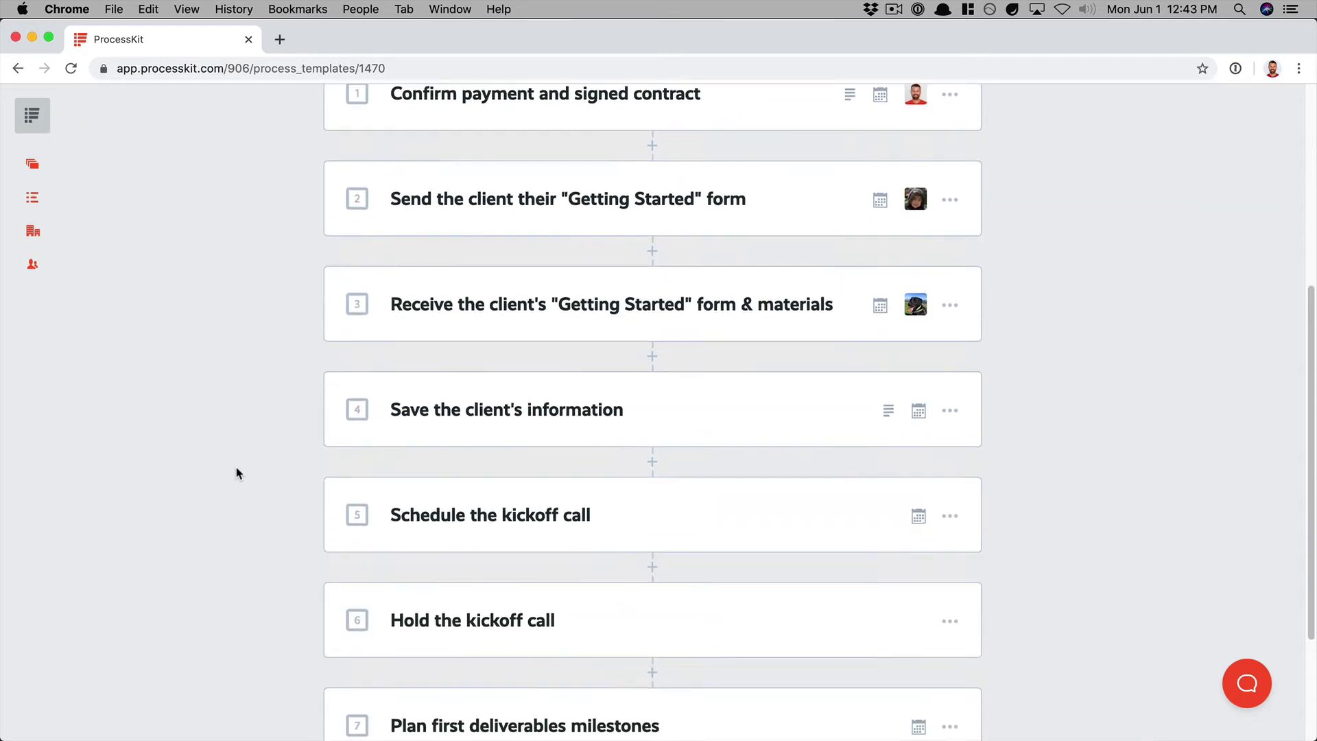
scroll(236, 473, down, 2)
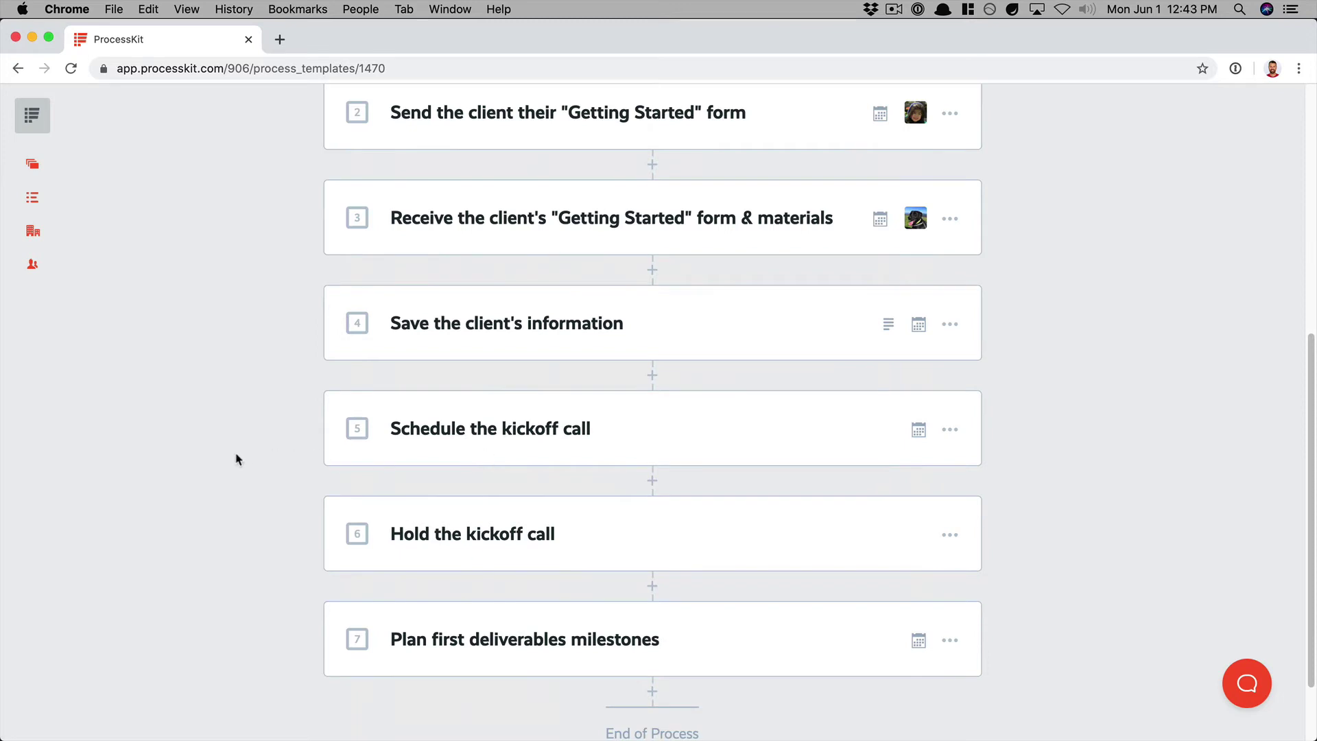
click(651, 452)
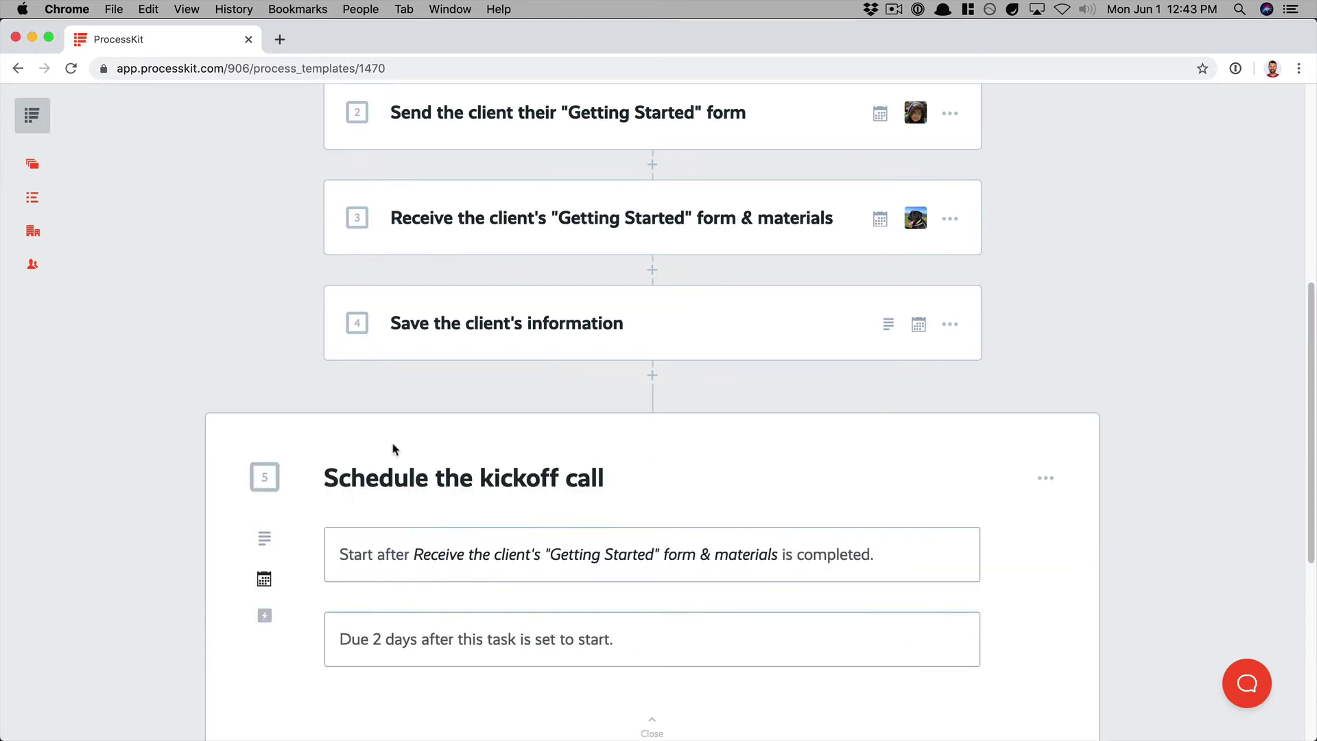
click(266, 616)
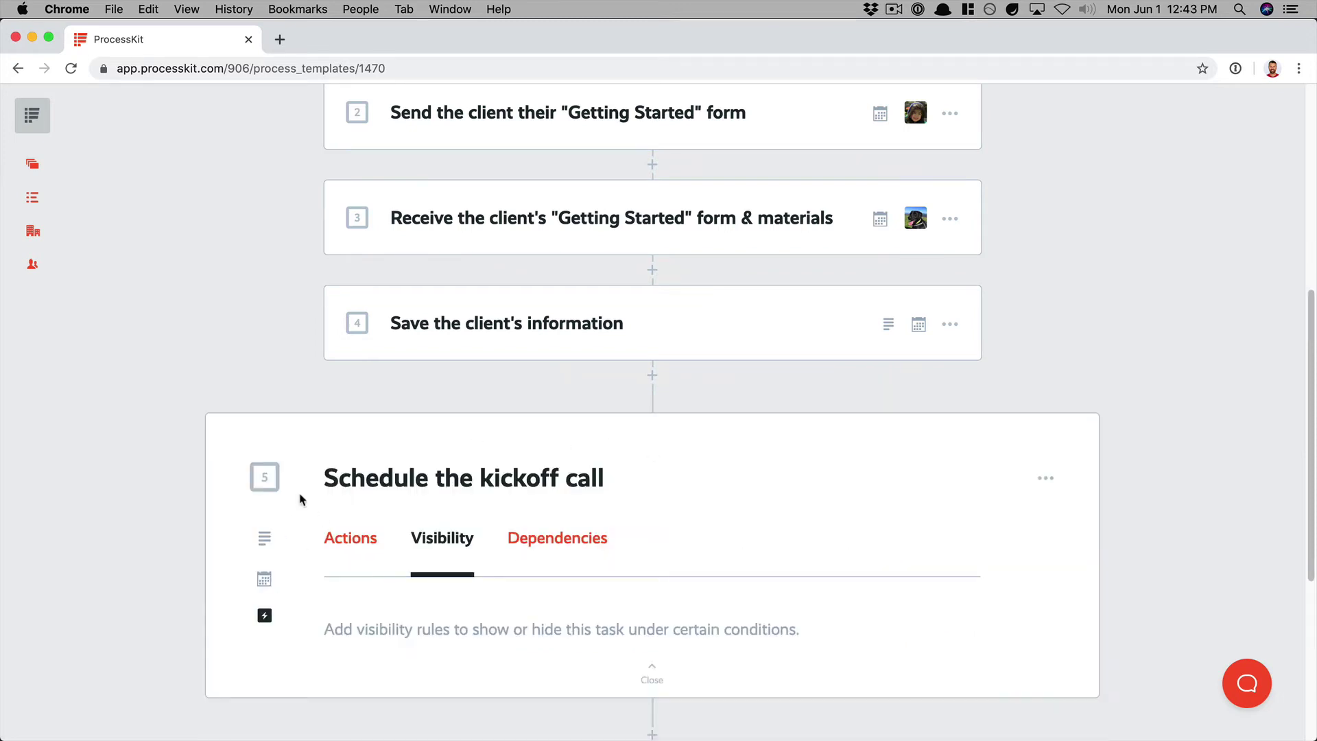
click(349, 540)
scroll(330, 549, down, 3)
click(398, 485)
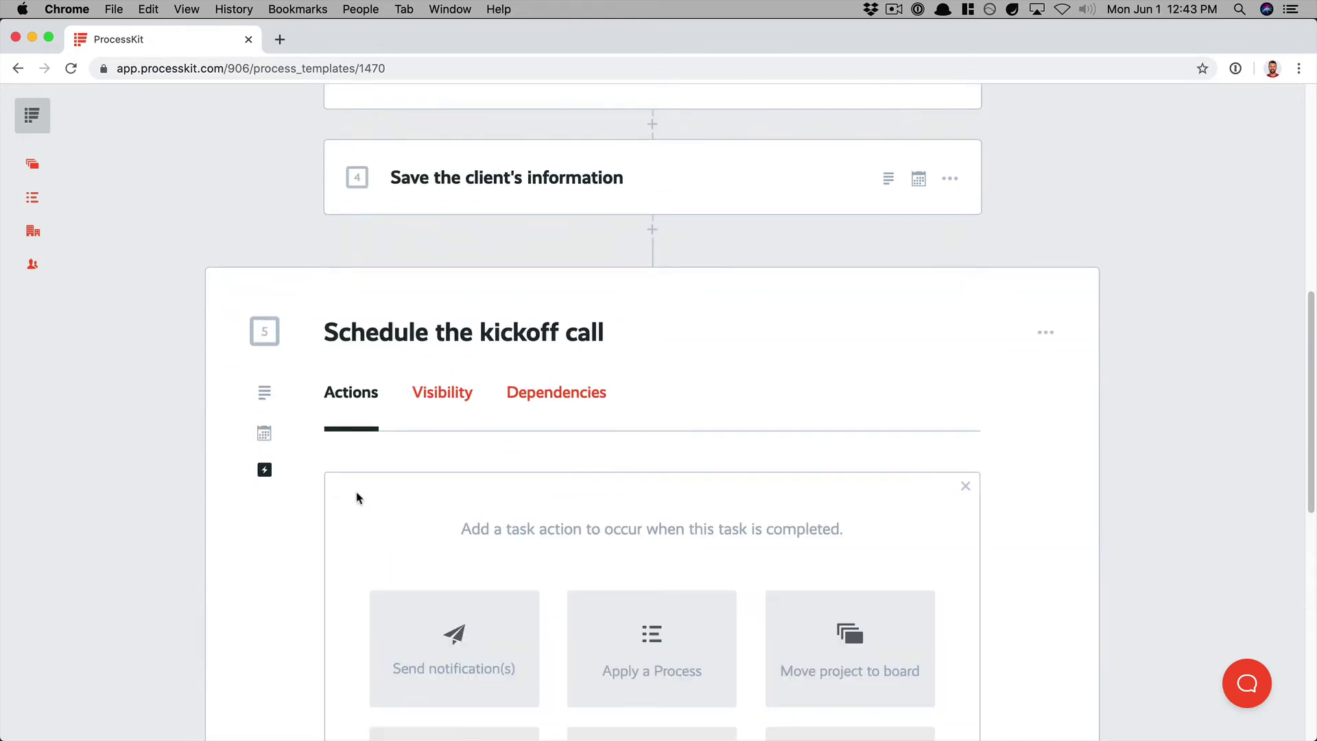
Create a Move to kanban list action for the kickoff call task targeting "New Client Onboarding | Scheduled kickoff call"
scroll(356, 494, down, 5)
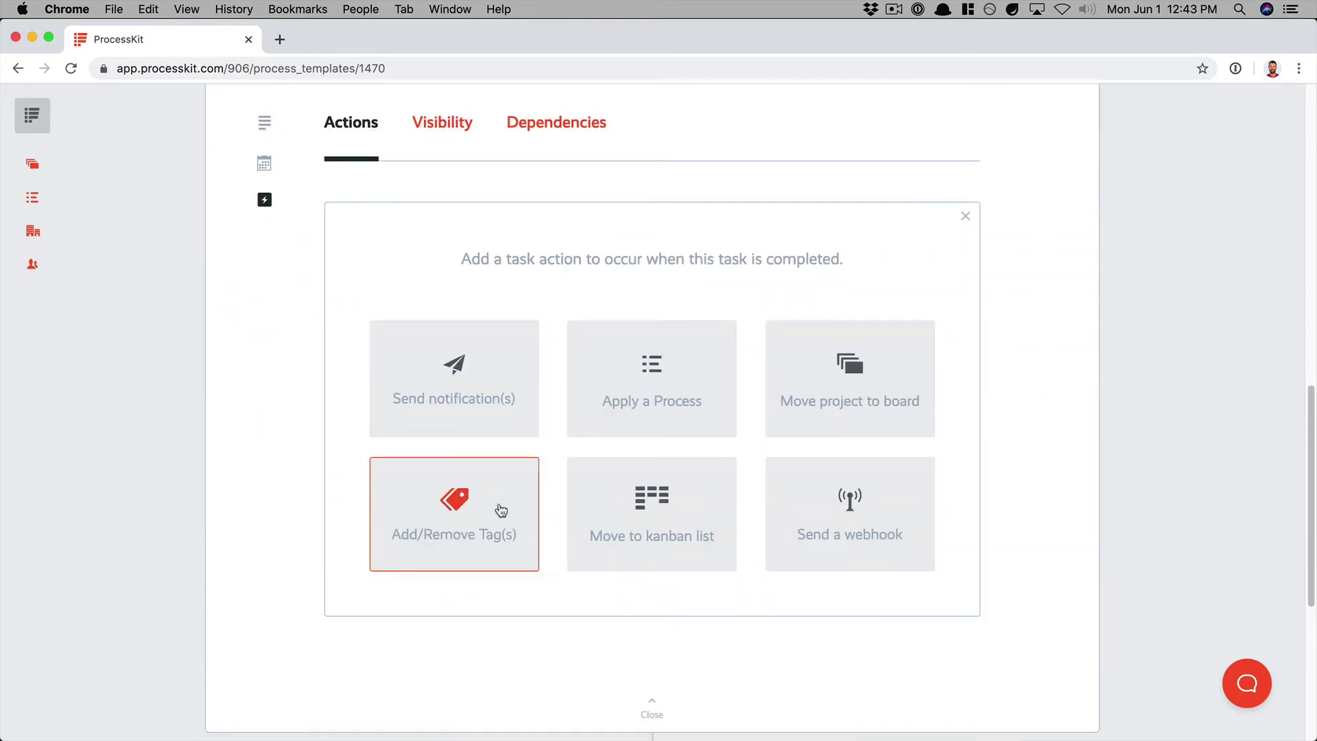
click(673, 548)
click(475, 470)
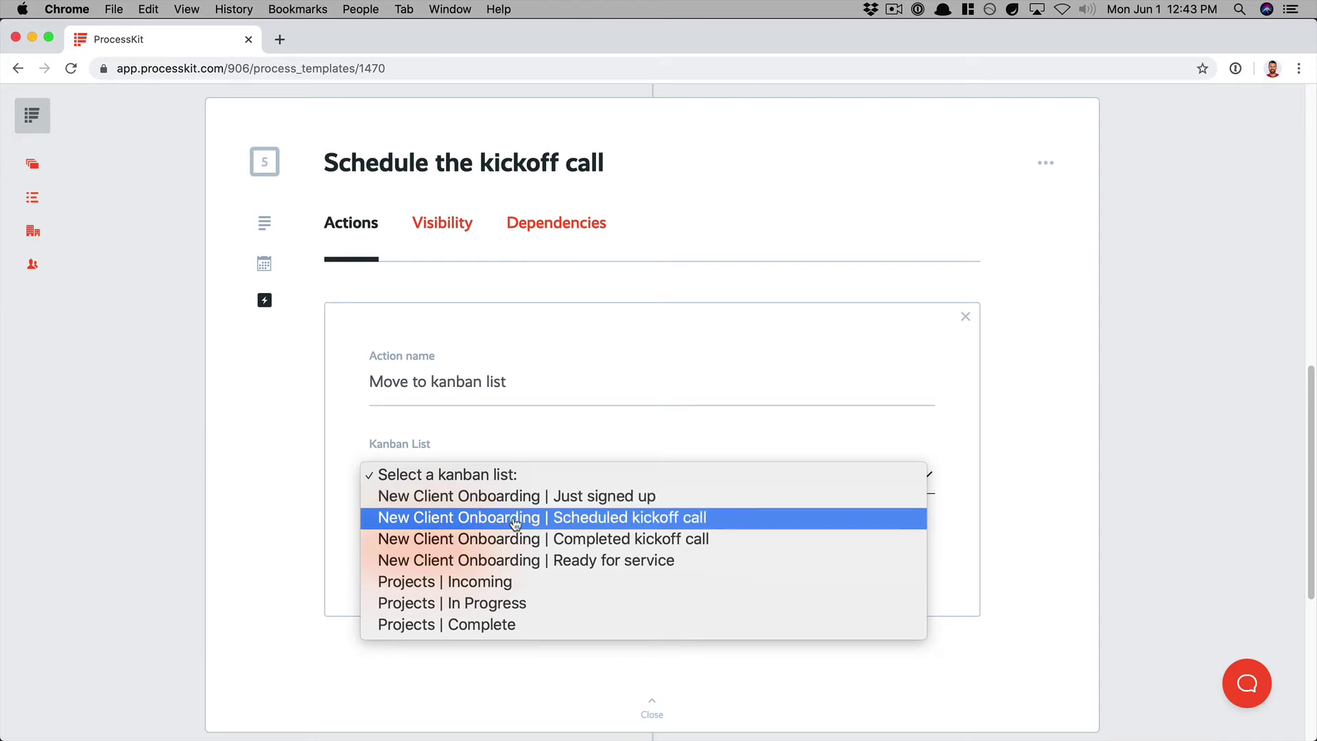
click(619, 520)
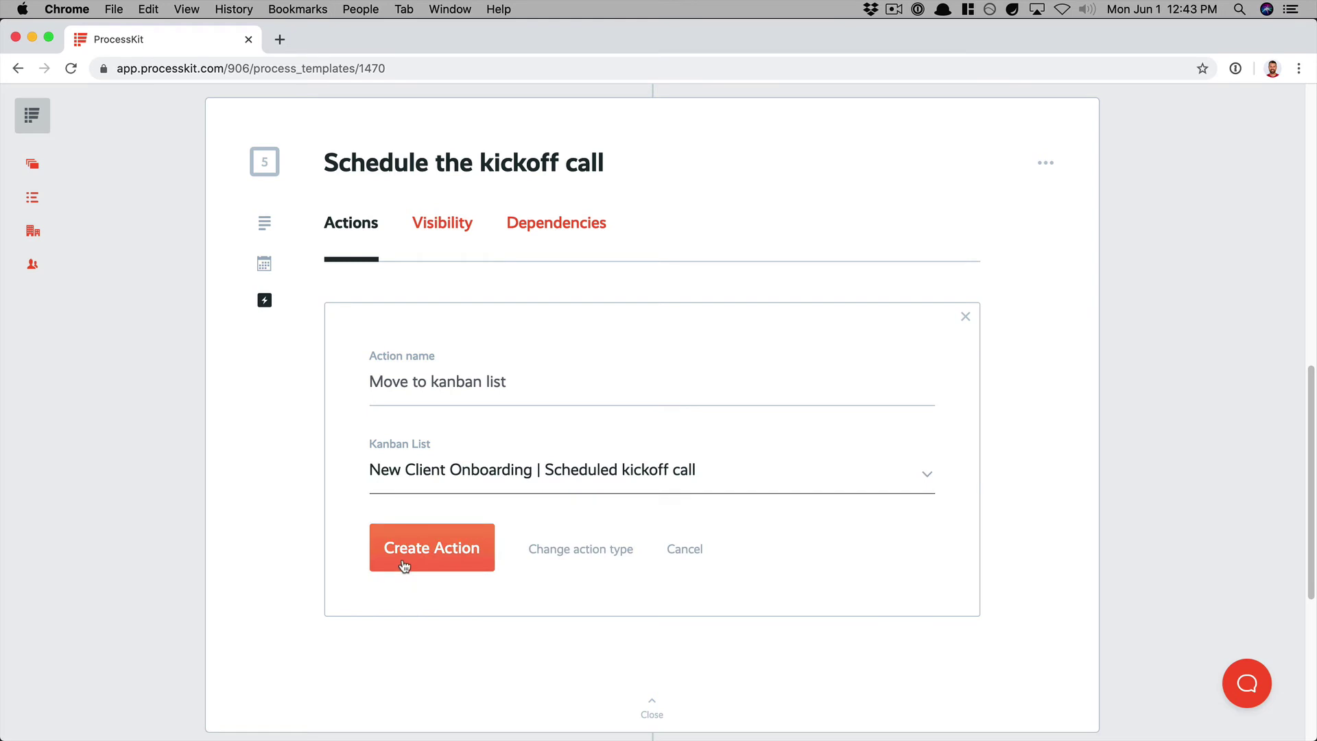
click(405, 566)
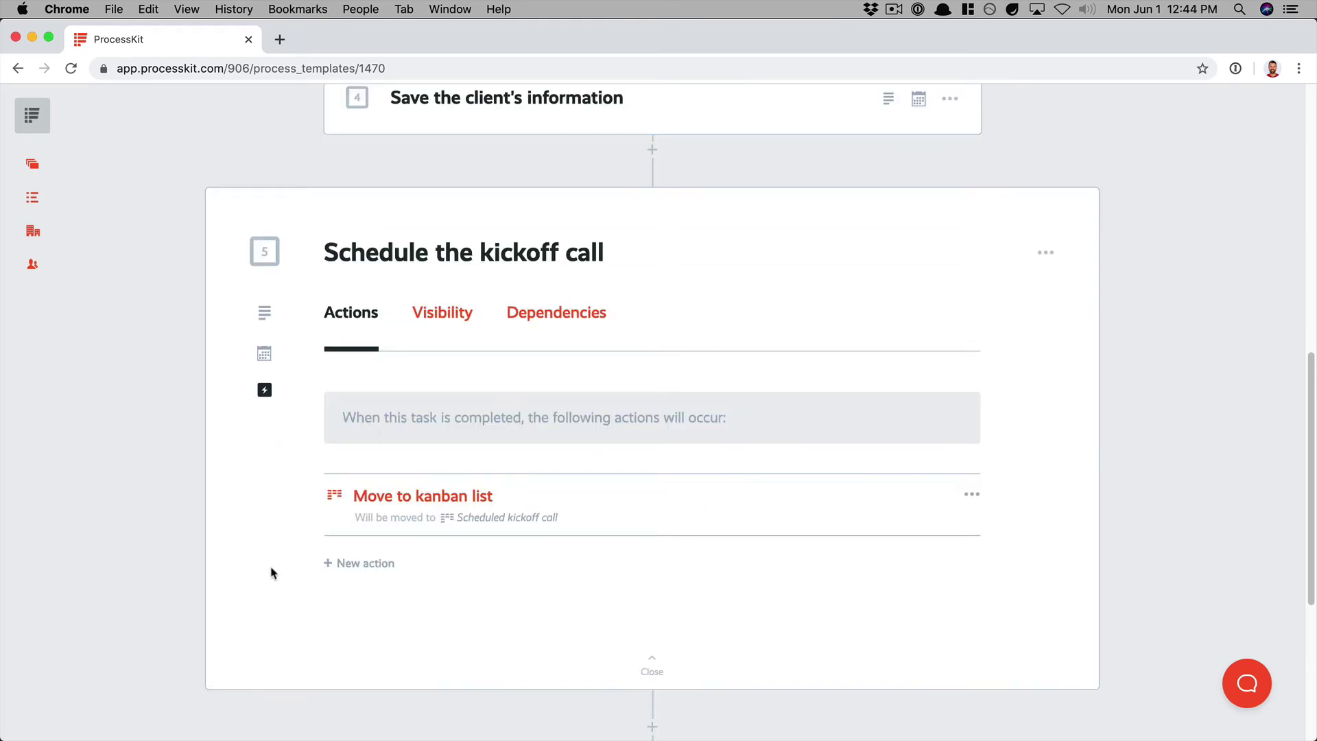
Examine the other action types available for the "Schedule the kickoff call" task, and collapse the task without adding one
click(358, 564)
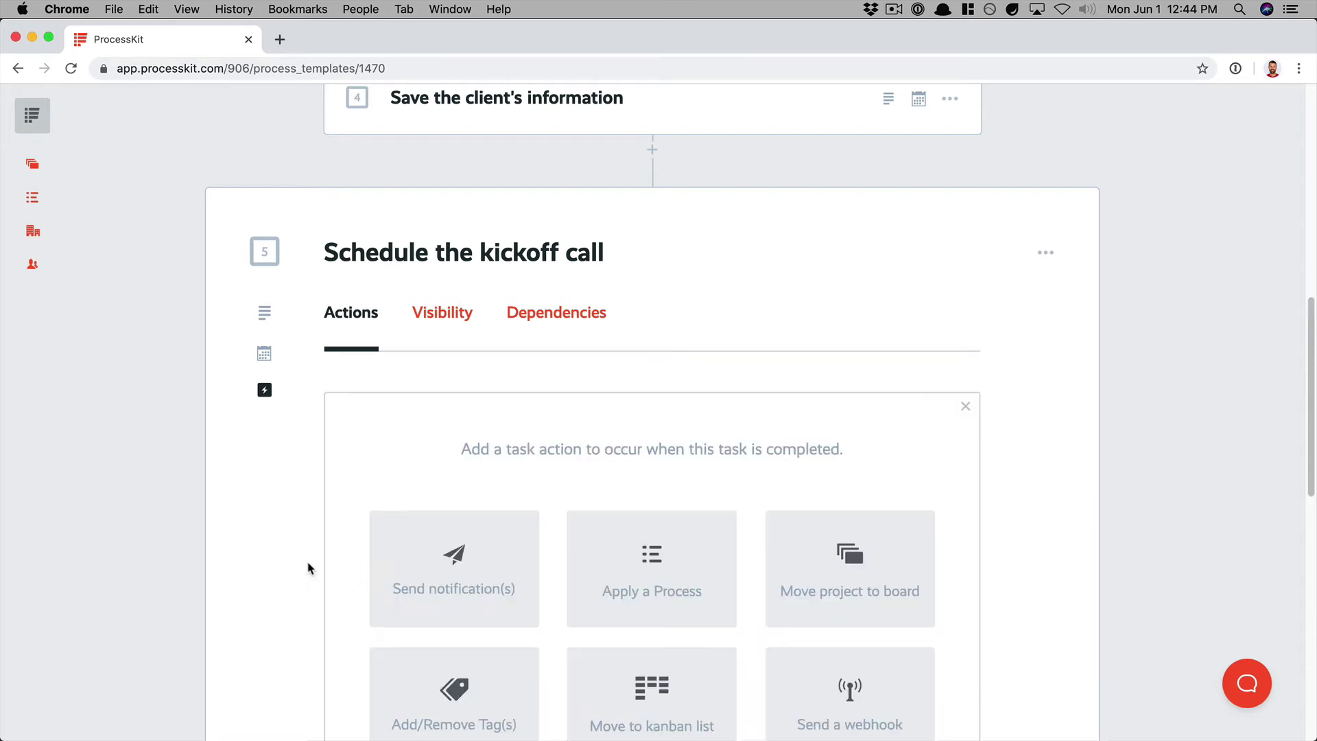
scroll(220, 565, down, 3)
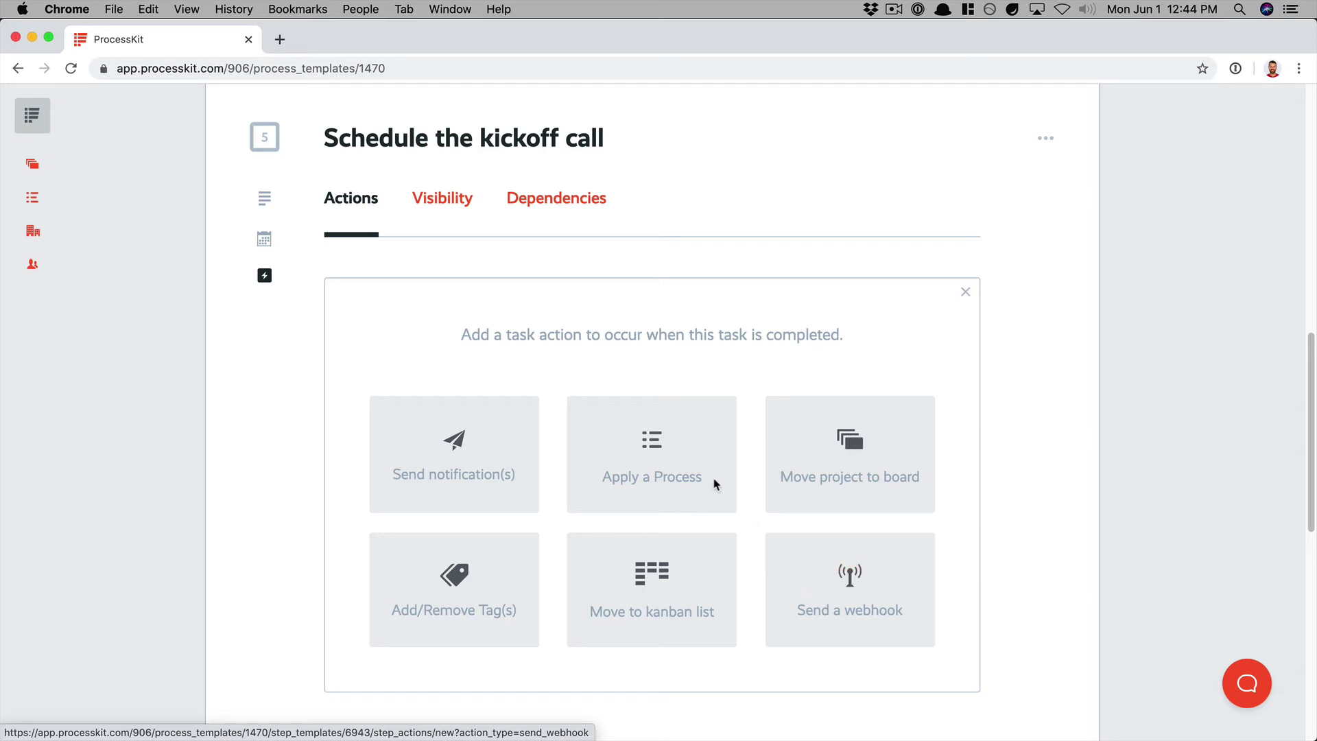
scroll(865, 638, down, 1)
scroll(865, 639, up, 2)
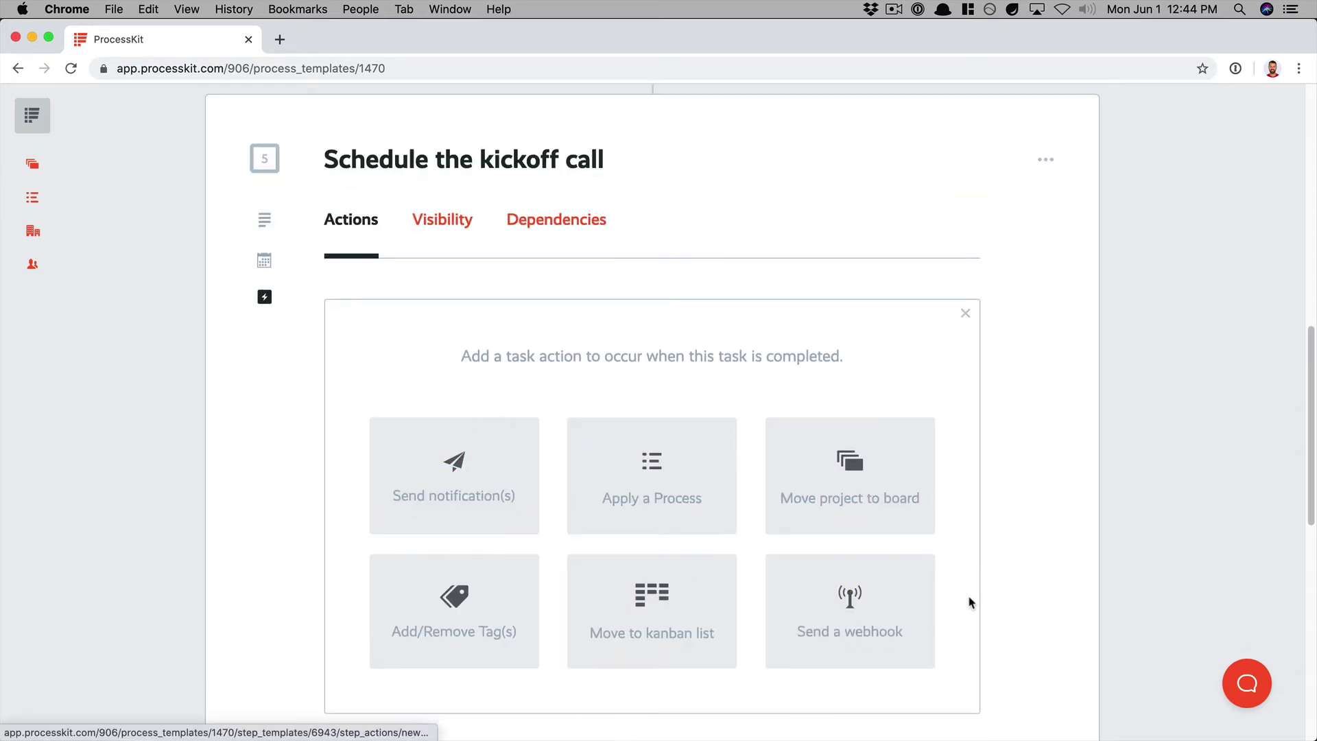
click(965, 314)
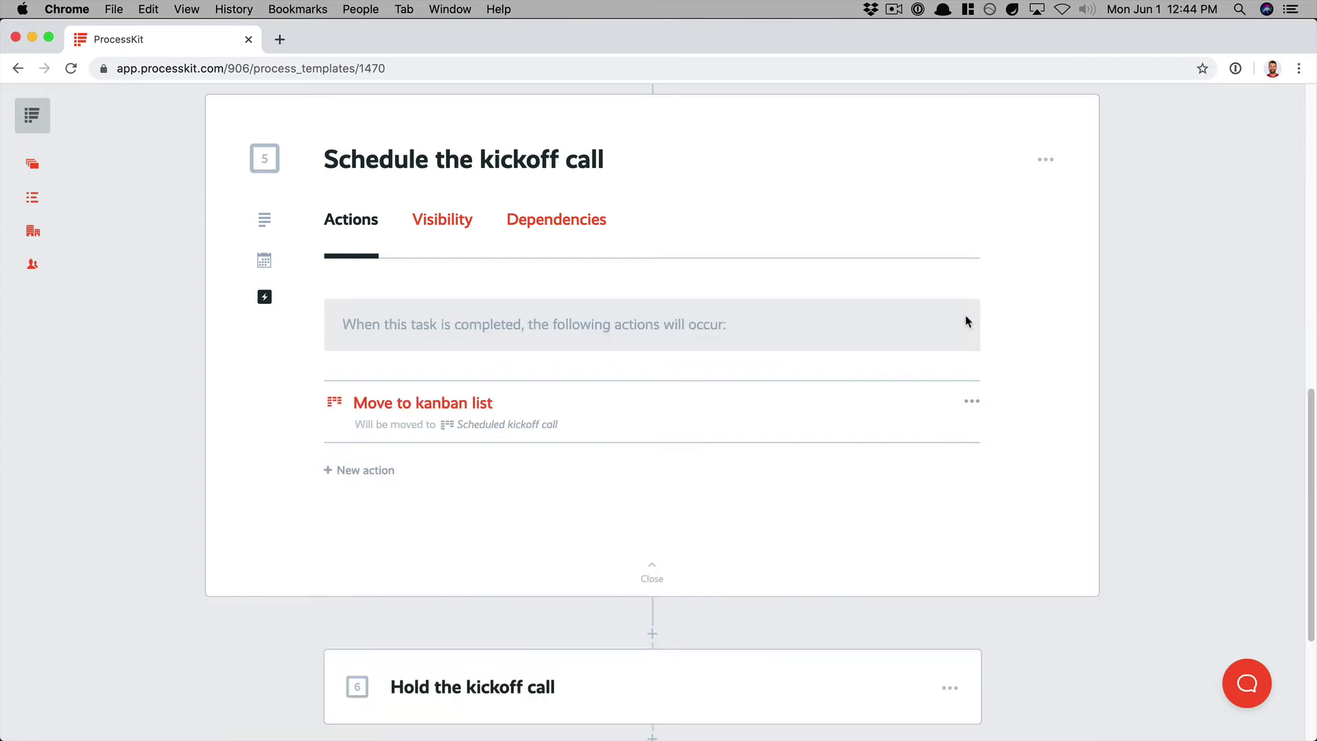
scroll(710, 476, up, 1)
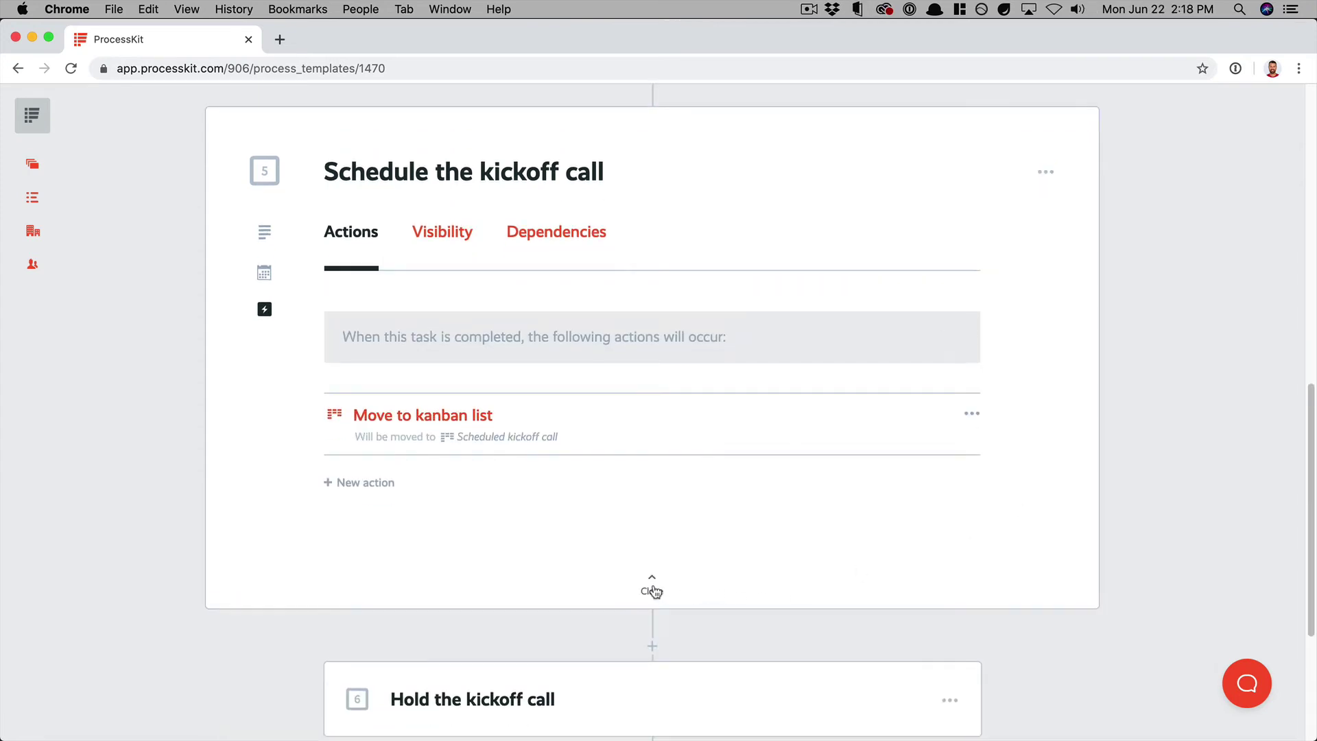
click(653, 590)
Propagate the New Client Onboarding process to the active projects copied from it, confirming that their task lists are overwritten
scroll(1097, 518, up, 10)
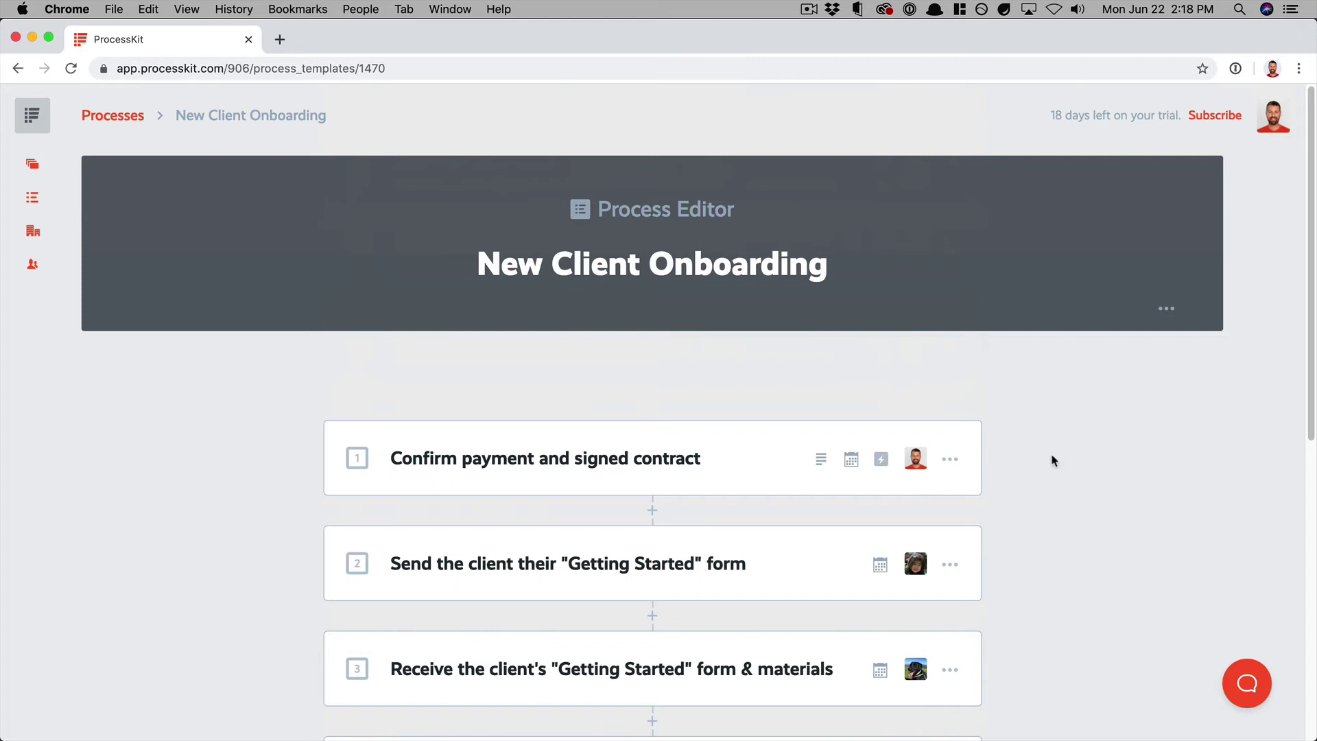
click(1166, 308)
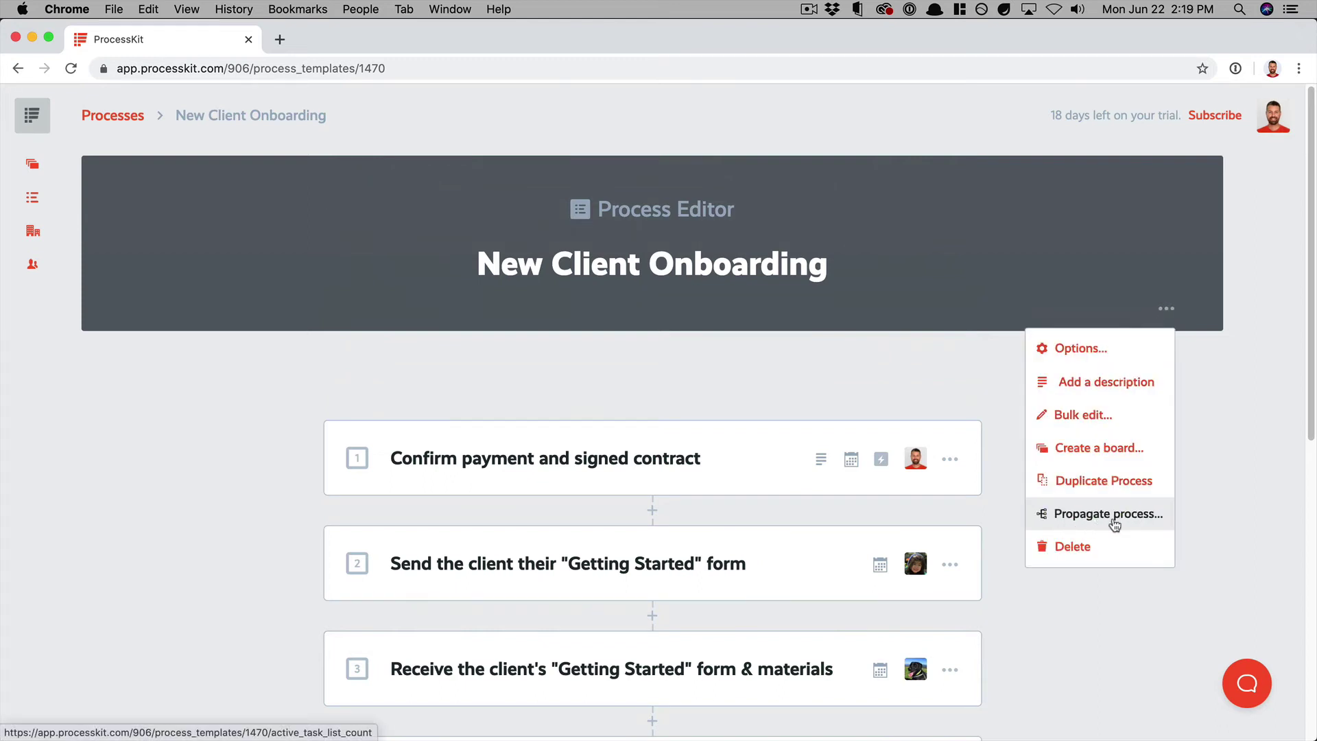
click(1114, 521)
scroll(1074, 480, down, 3)
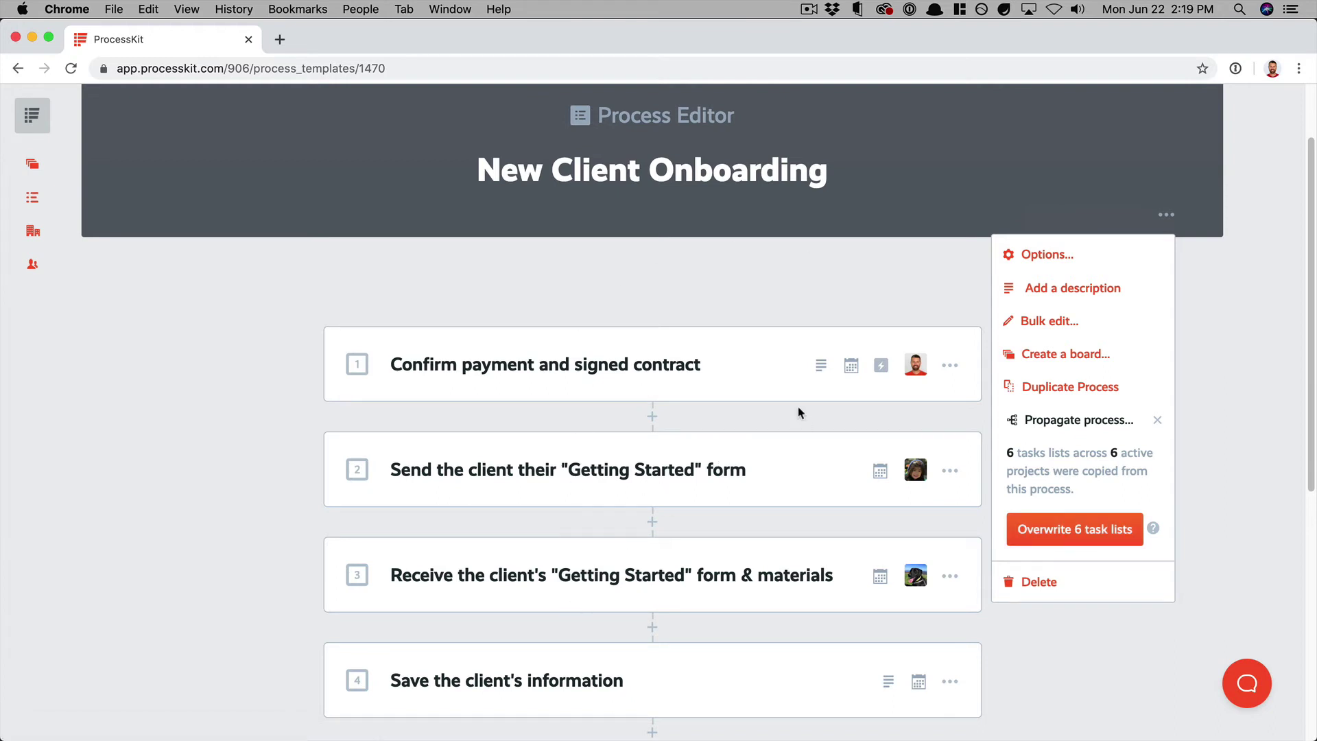
scroll(727, 518, down, 3)
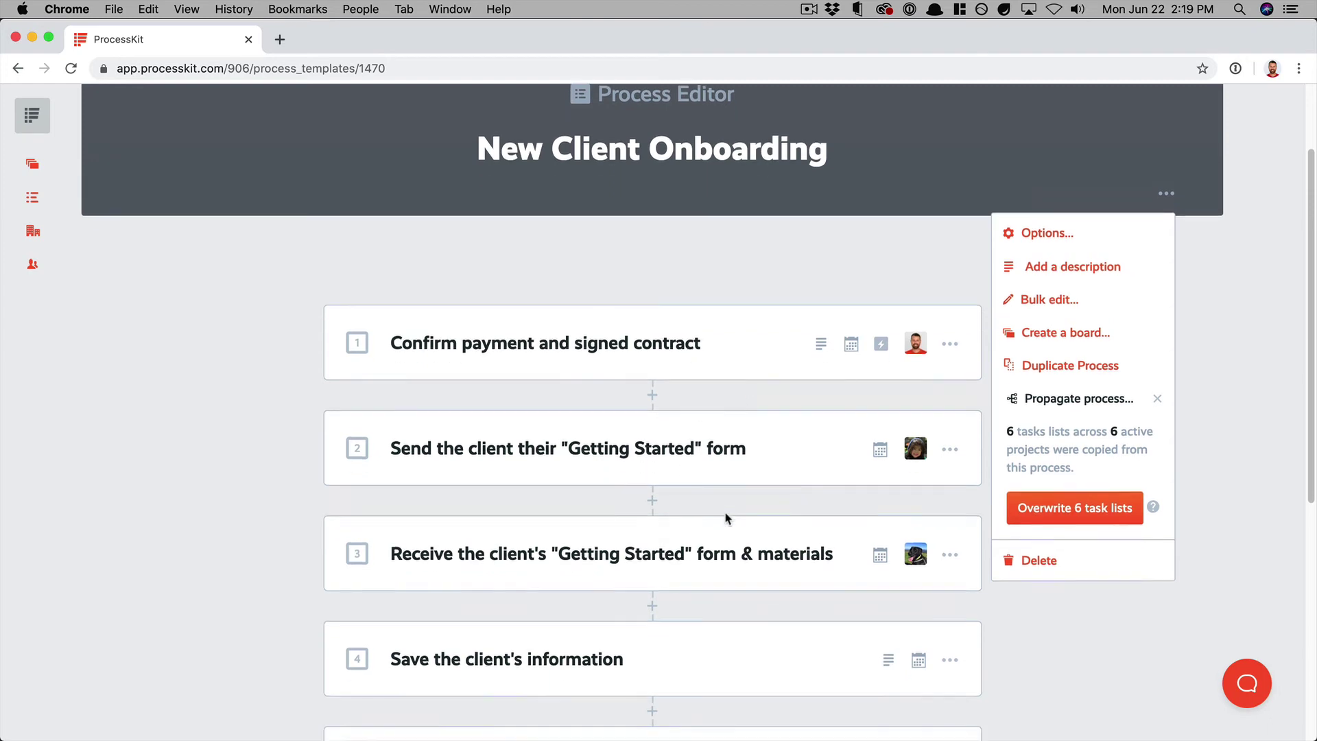
scroll(823, 487, up, 4)
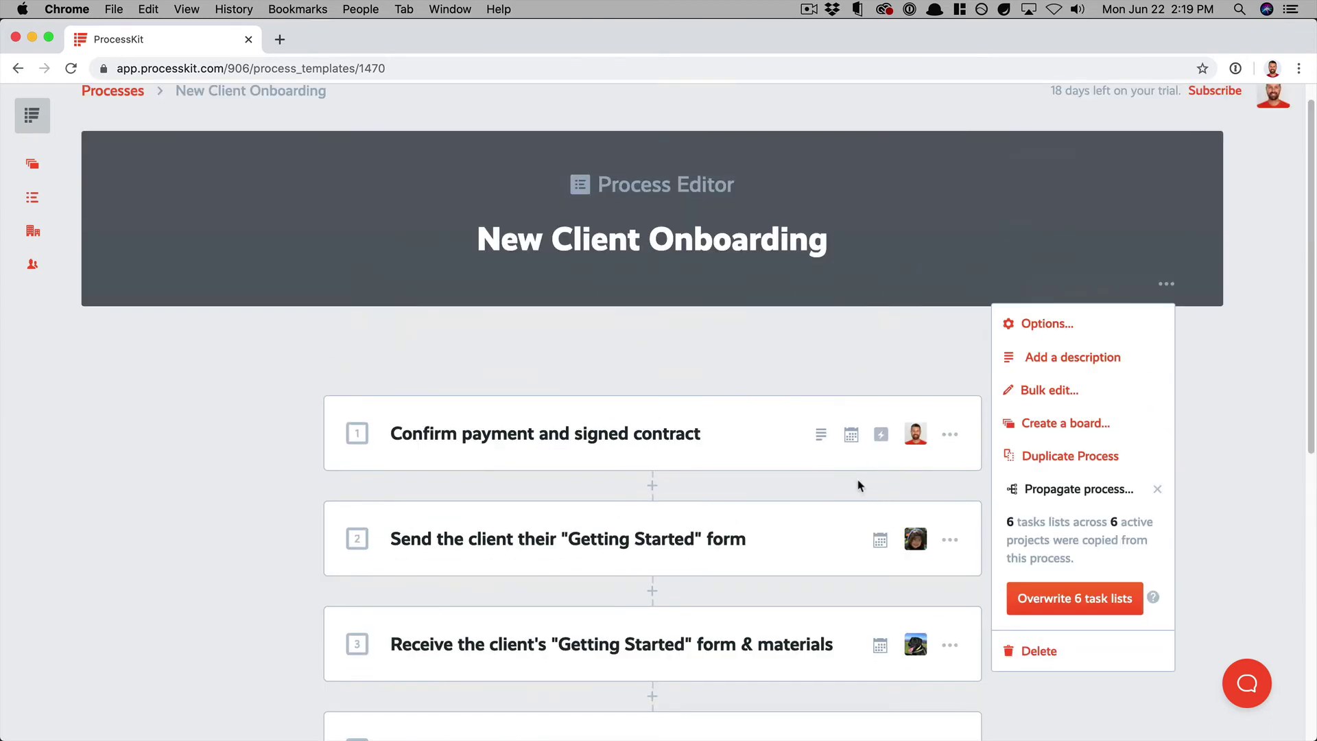
click(1084, 605)
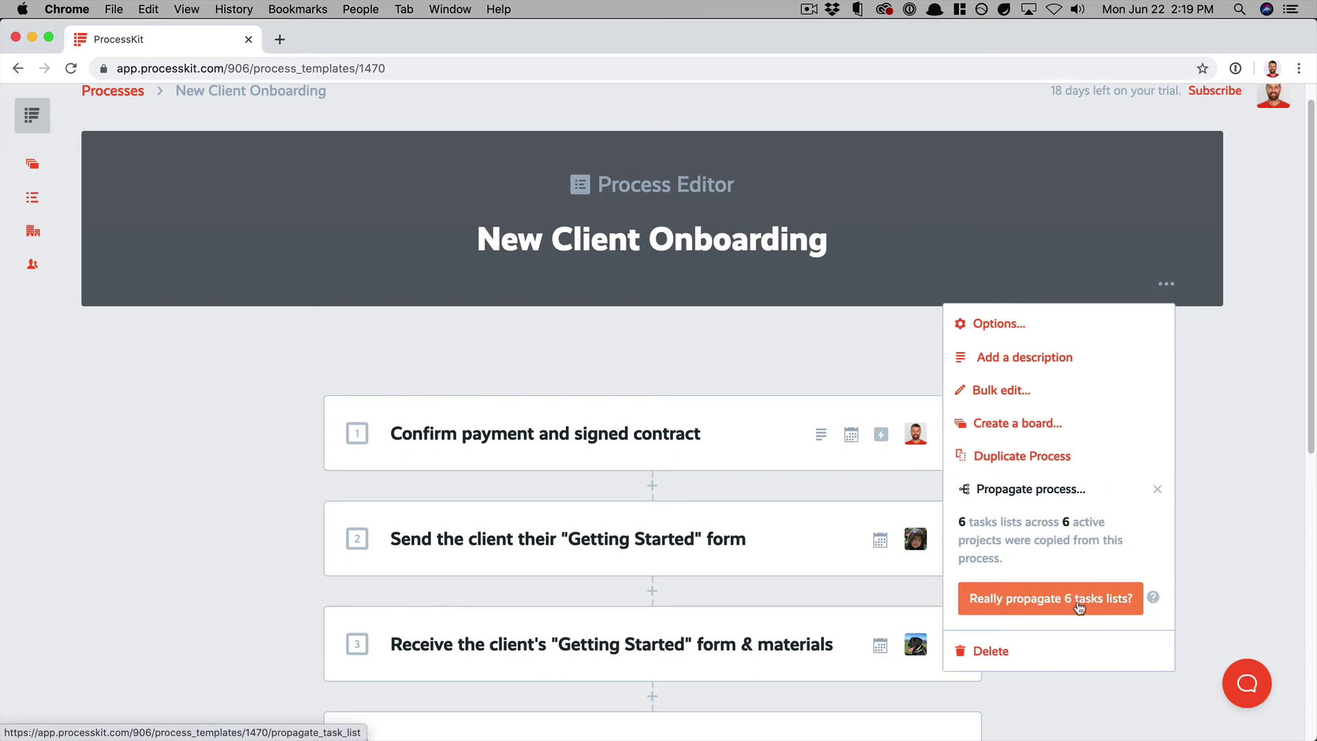
click(1082, 607)
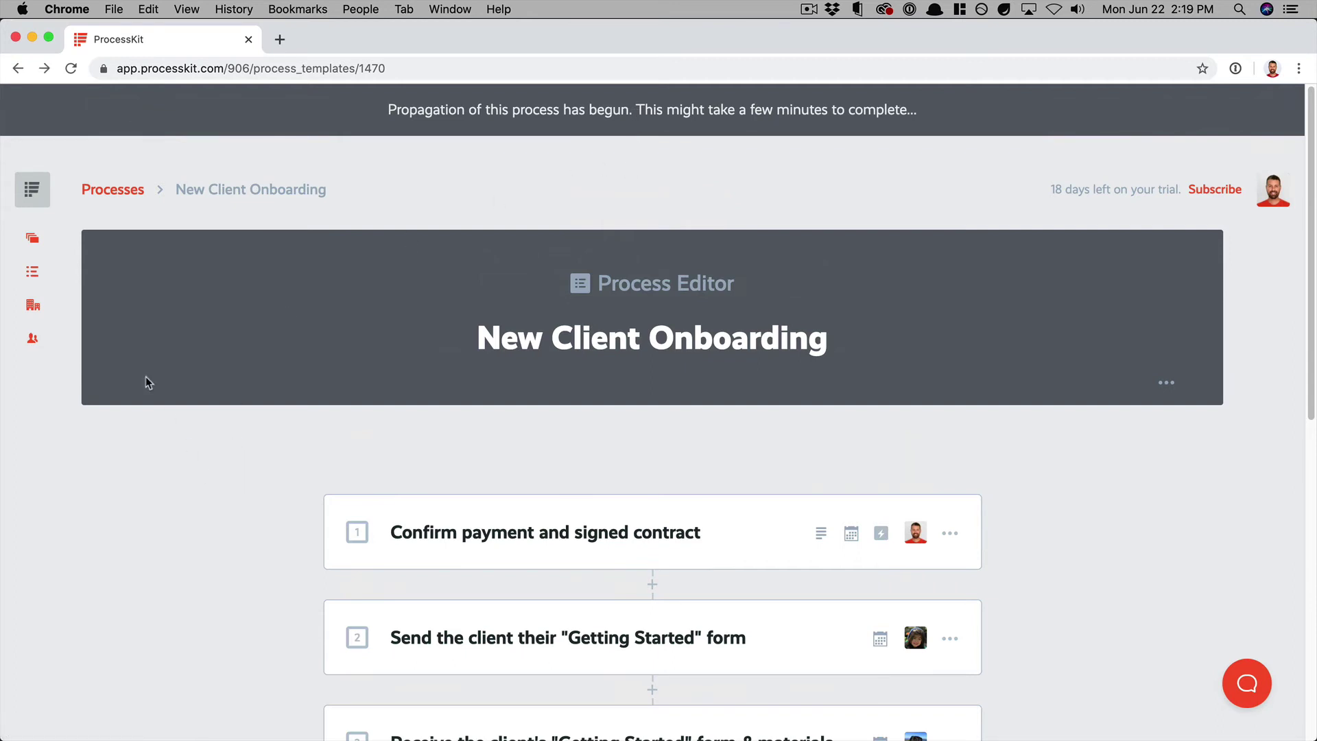
Open the "Onboarding of Oceanic Airlines" project from the New Client Onboarding board and review its task list
click(58, 235)
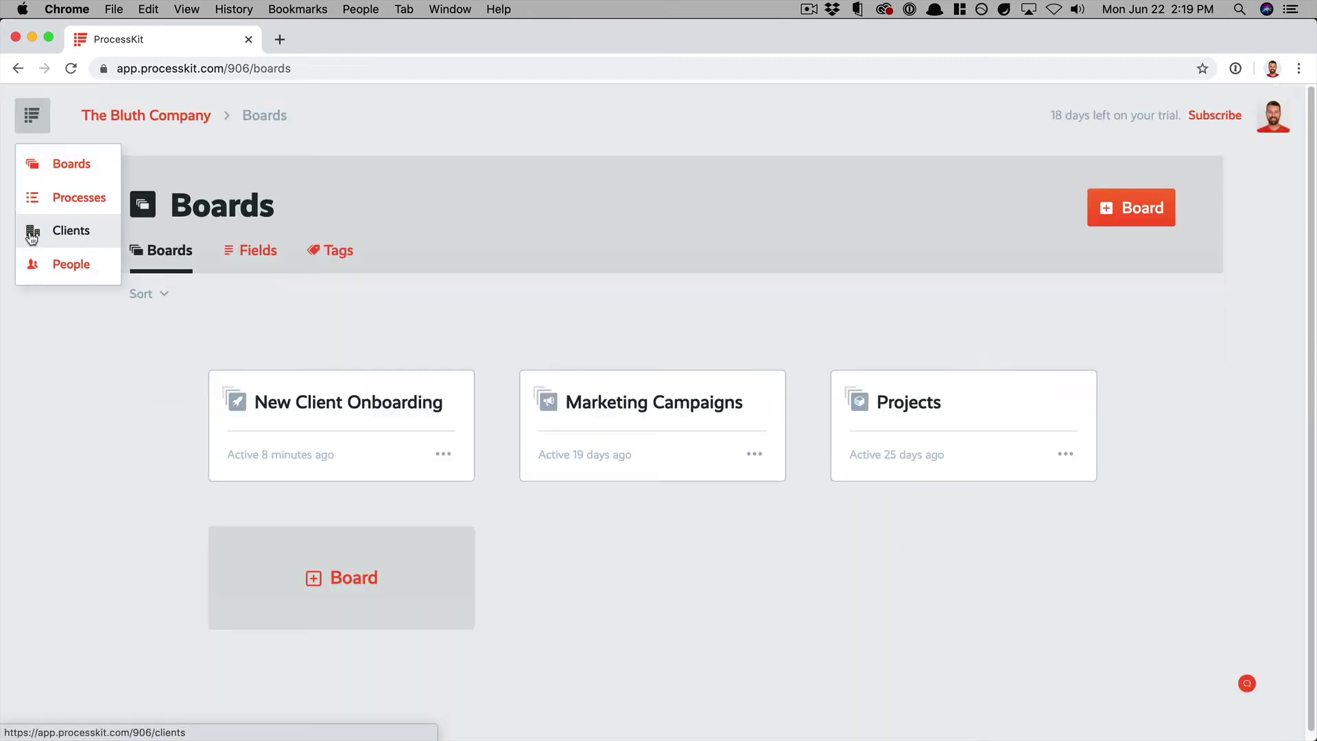
click(322, 424)
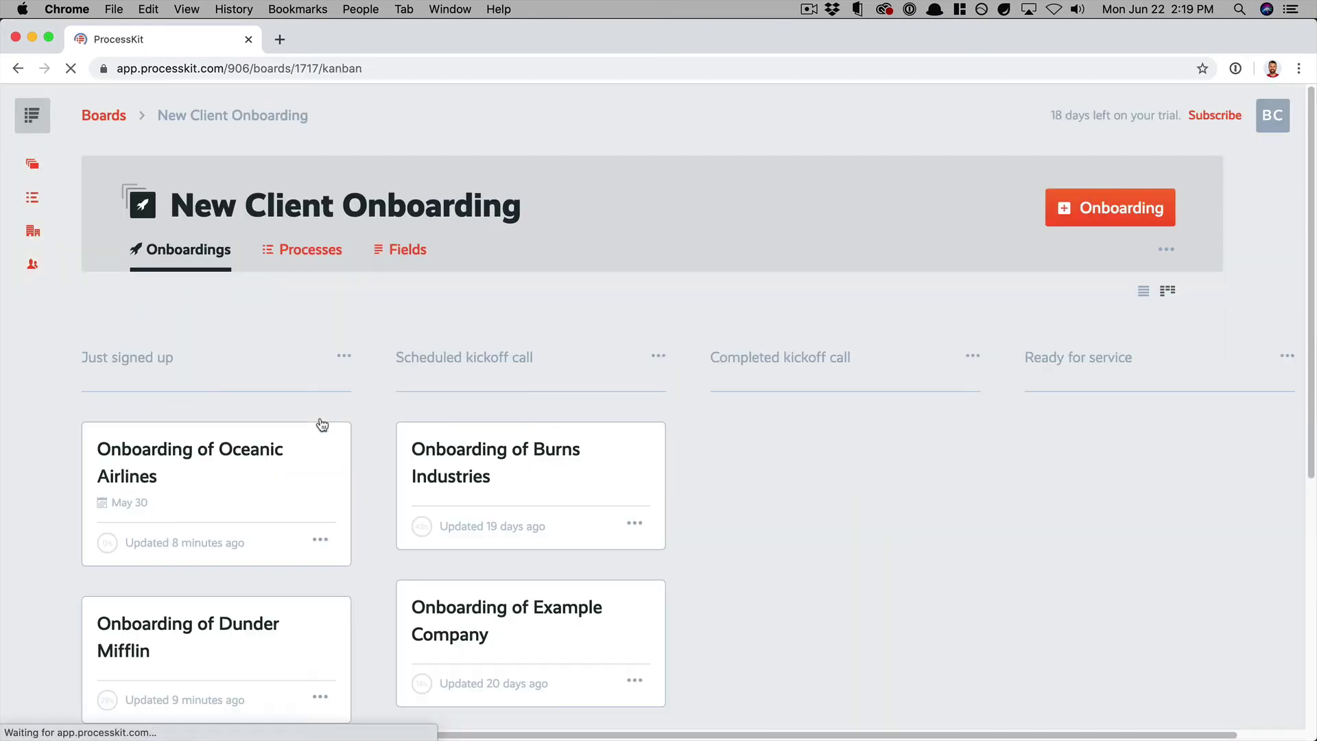
click(213, 494)
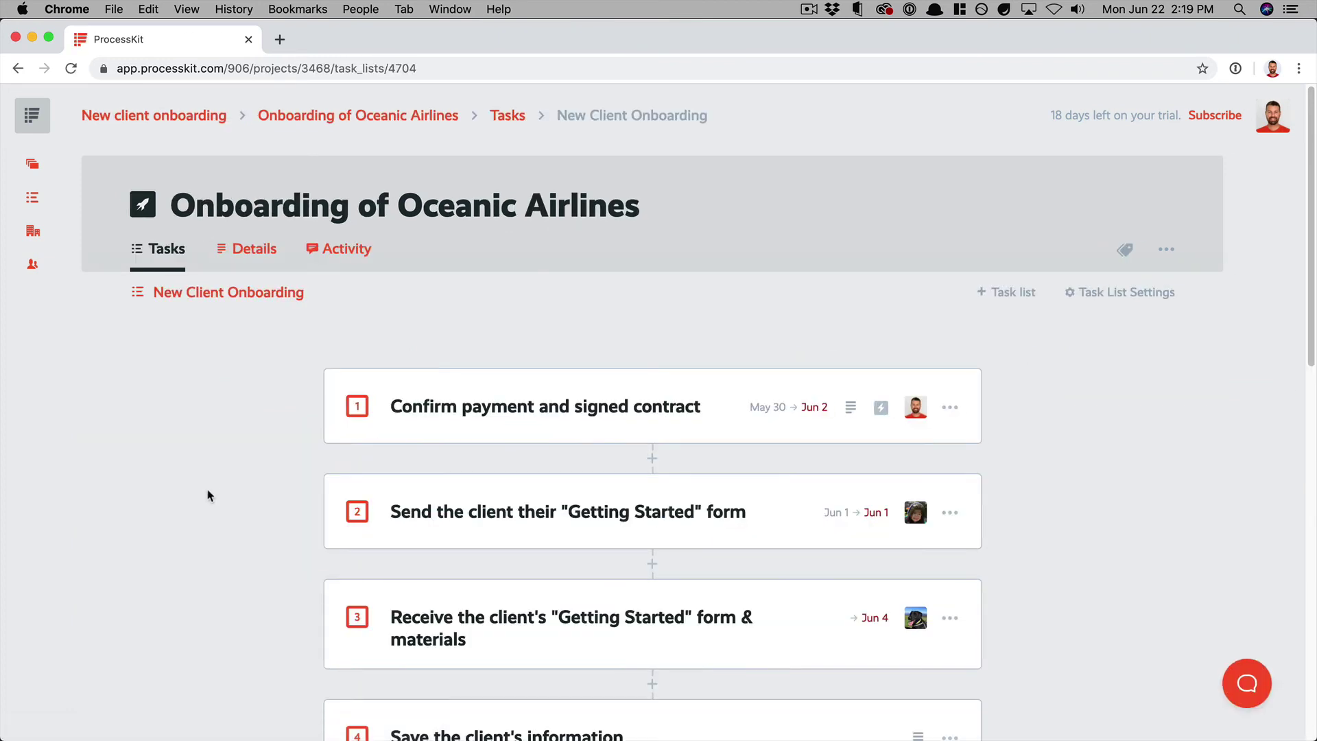
scroll(208, 495, down, 3)
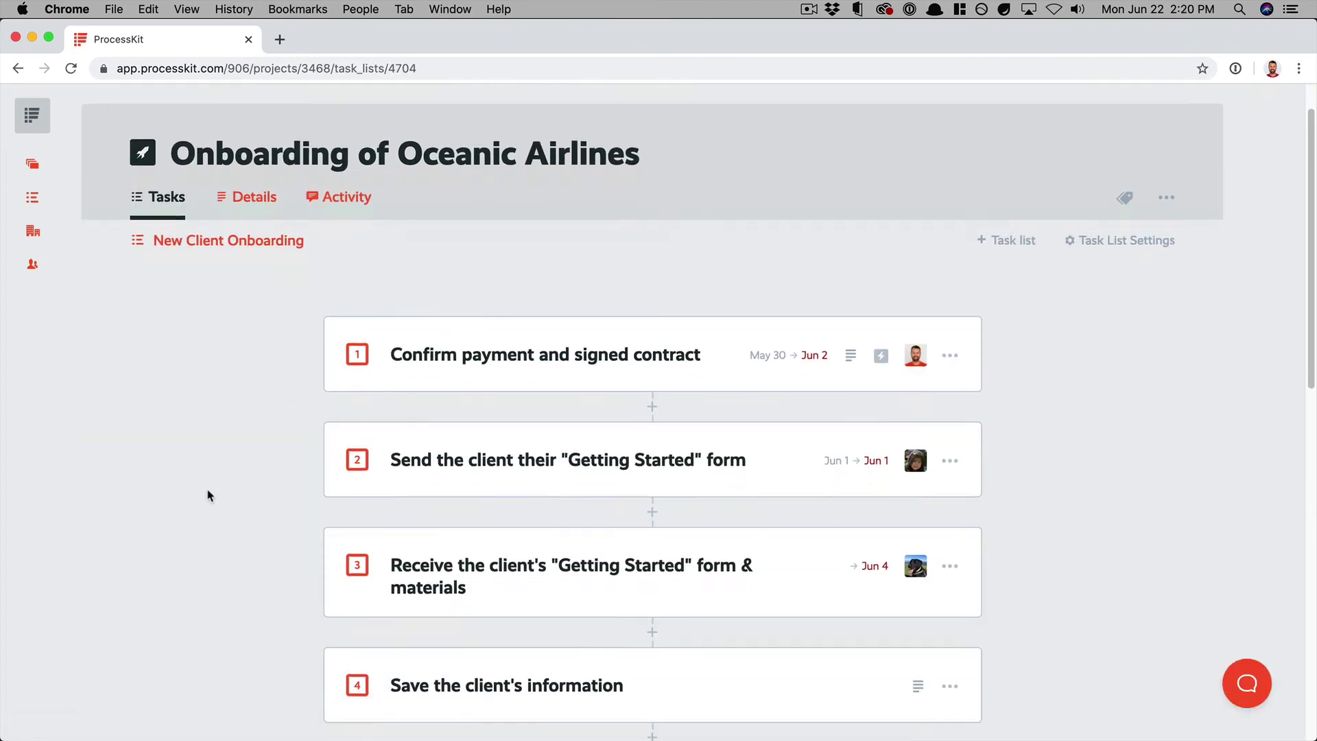
Examine the actions set on the "Confirm payment and signed contract" and "Schedule the kickoff call" tasks of the Oceanic Airlines project
scroll(751, 509, down, 2)
scroll(752, 510, down, 2)
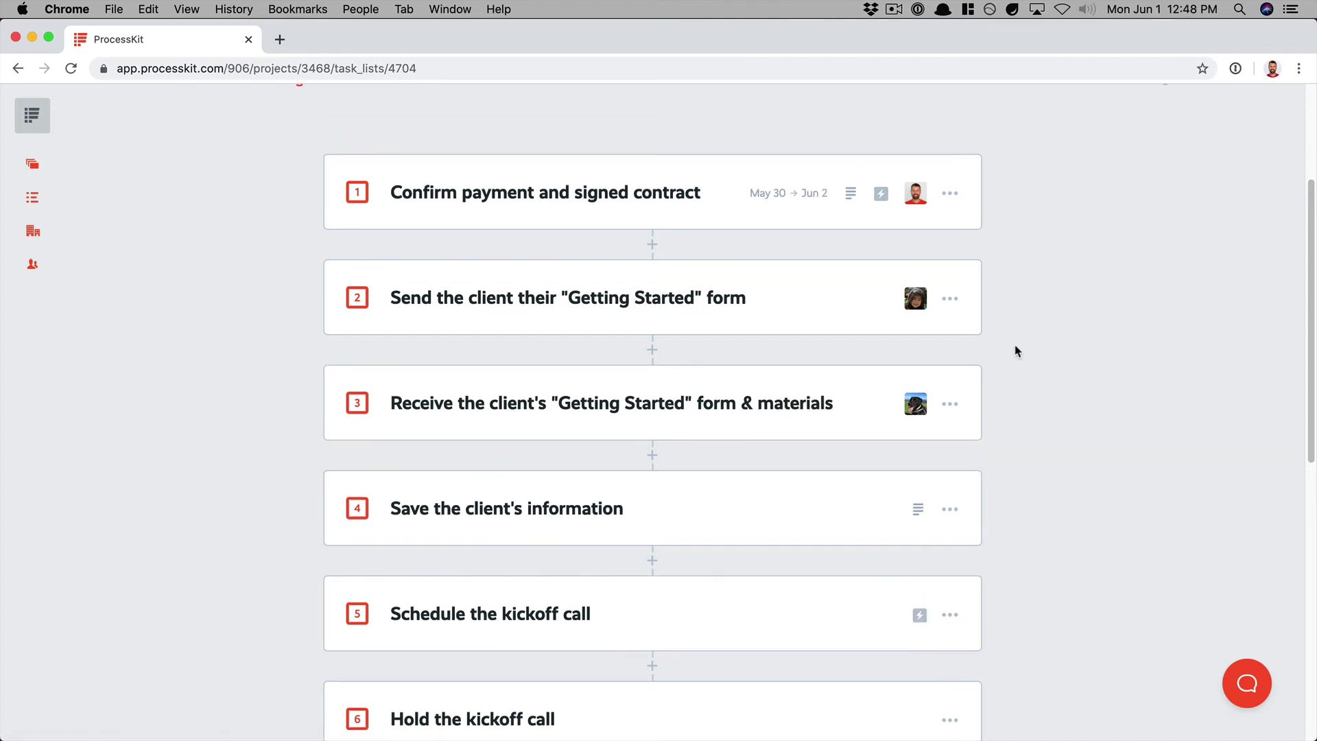
click(881, 195)
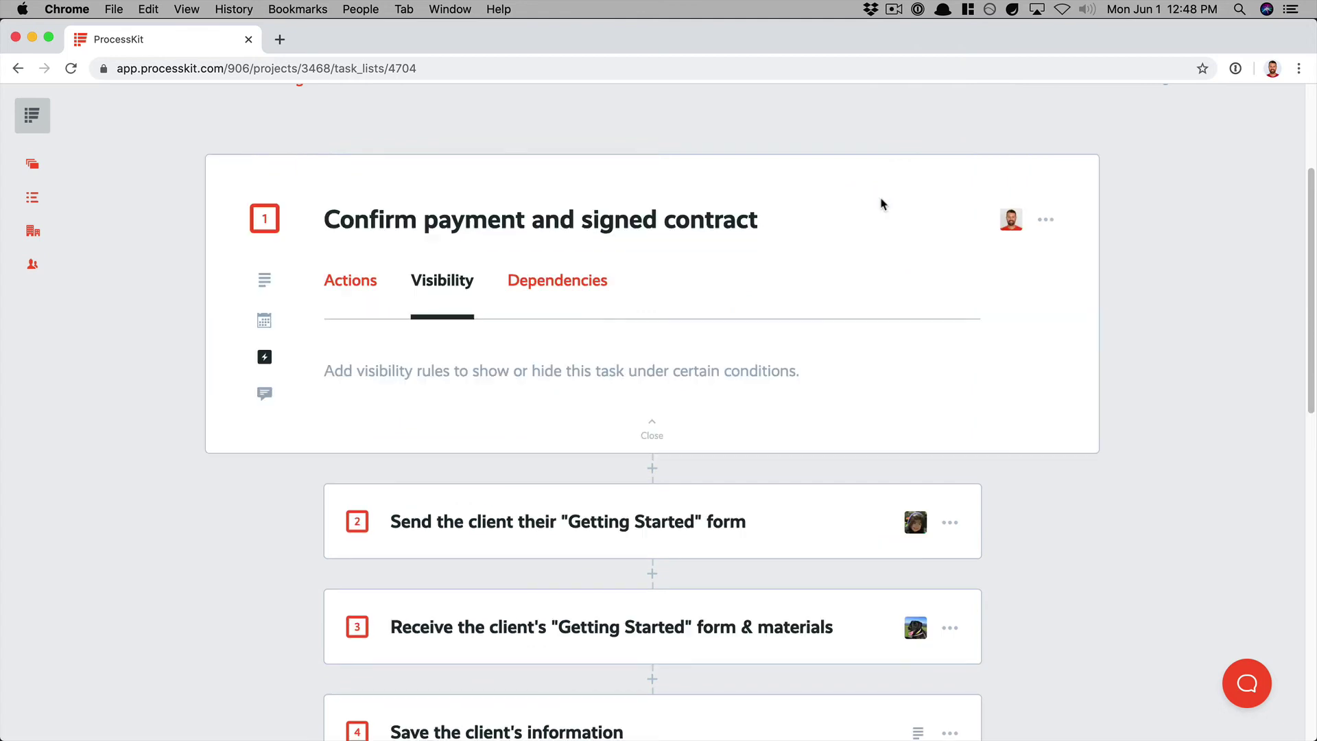
click(348, 282)
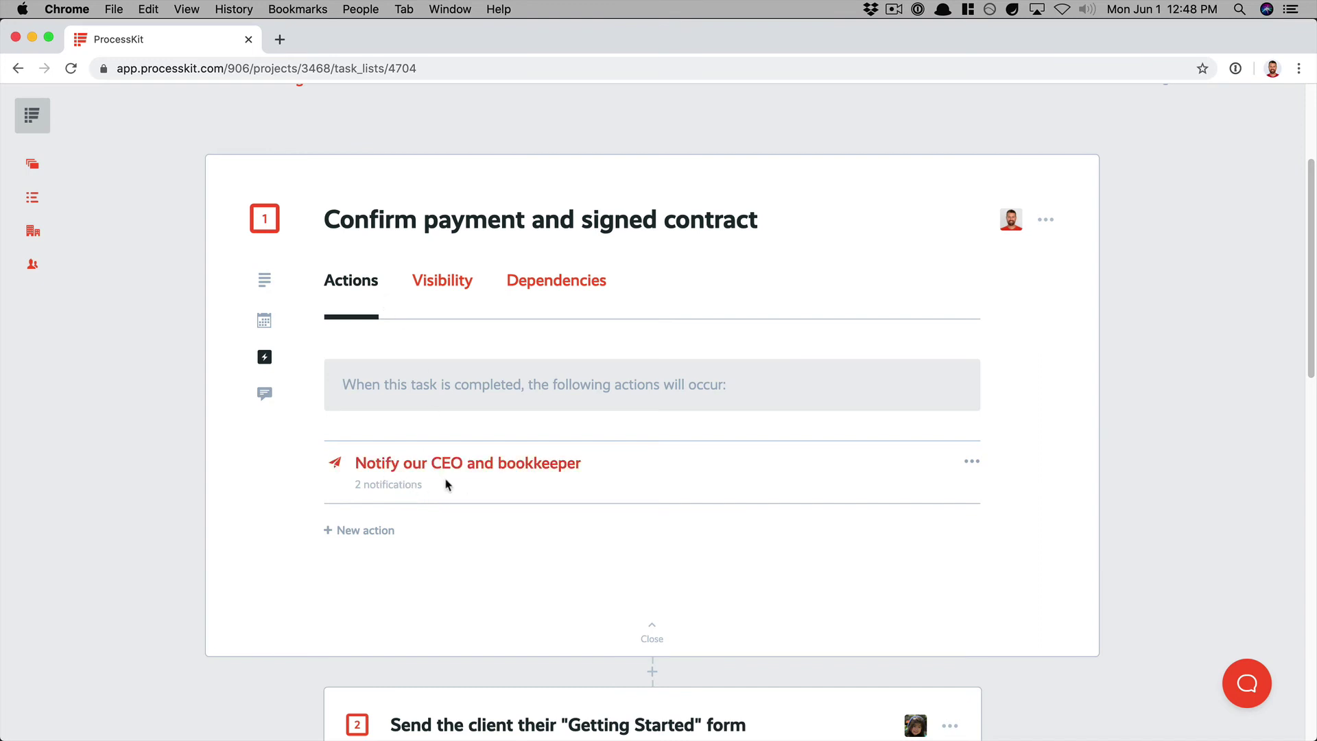
scroll(453, 482, down, 1)
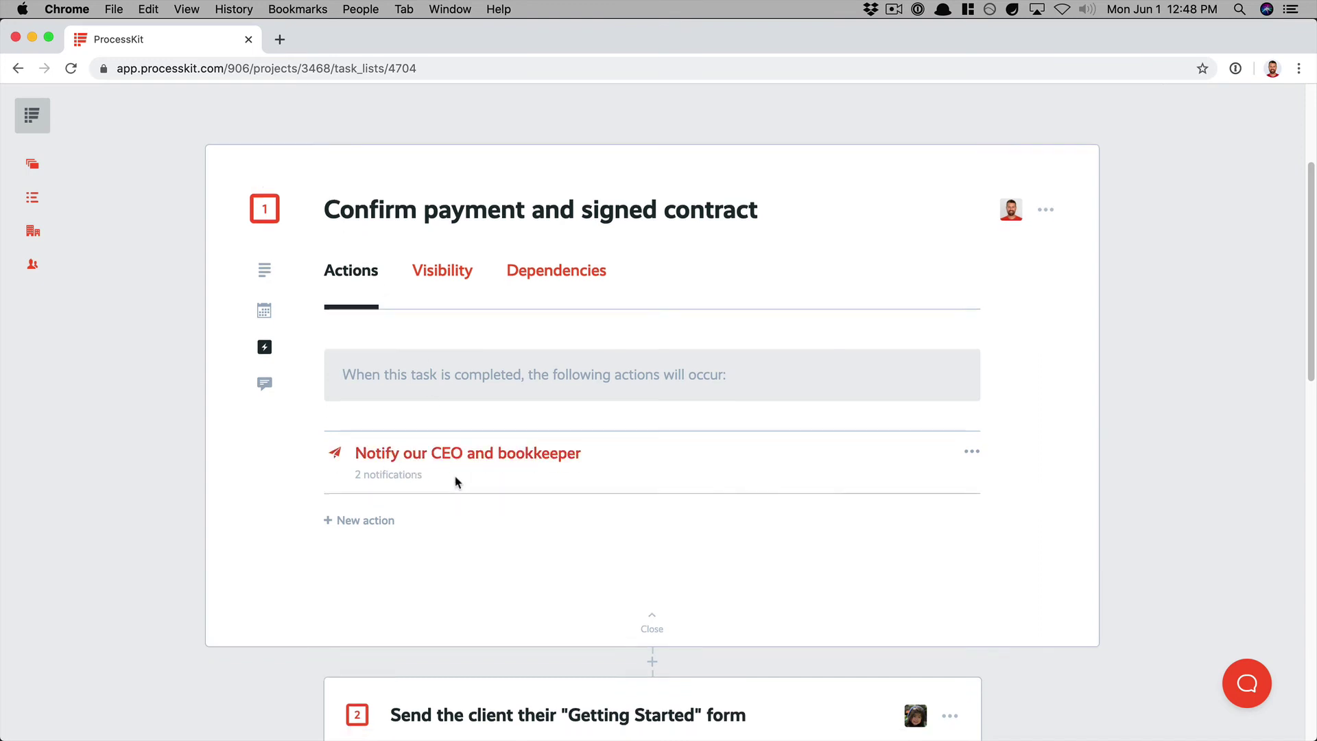
scroll(456, 480, down, 10)
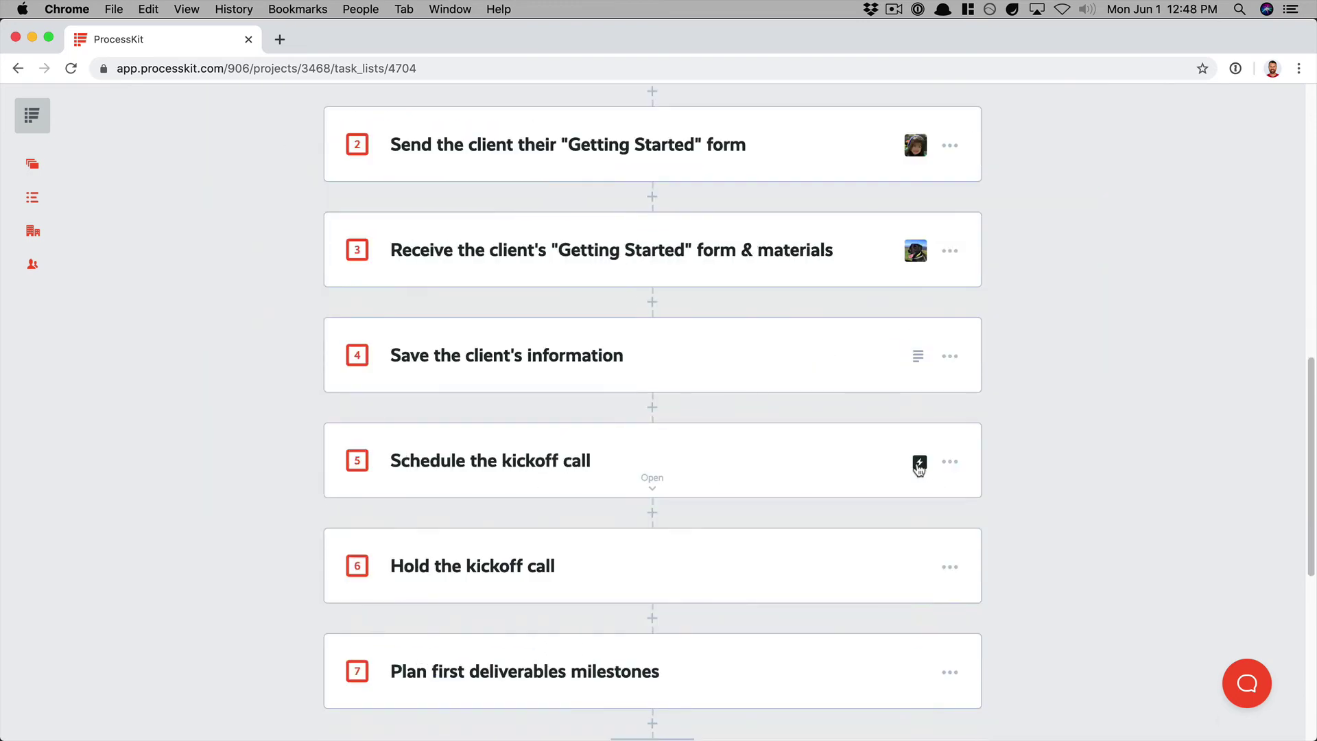
click(919, 463)
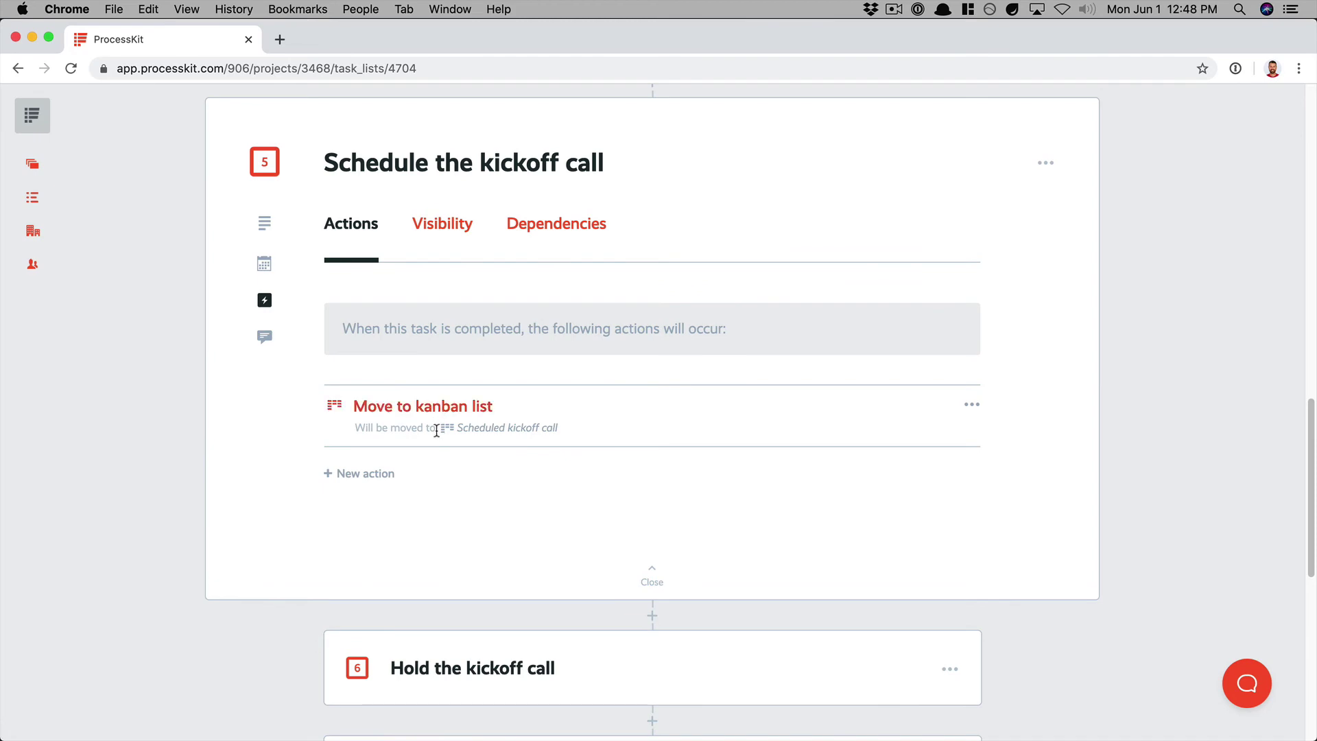
Mark the "Confirm payment and signed contract" task as completed to trigger its notification action
scroll(501, 424, up, 7)
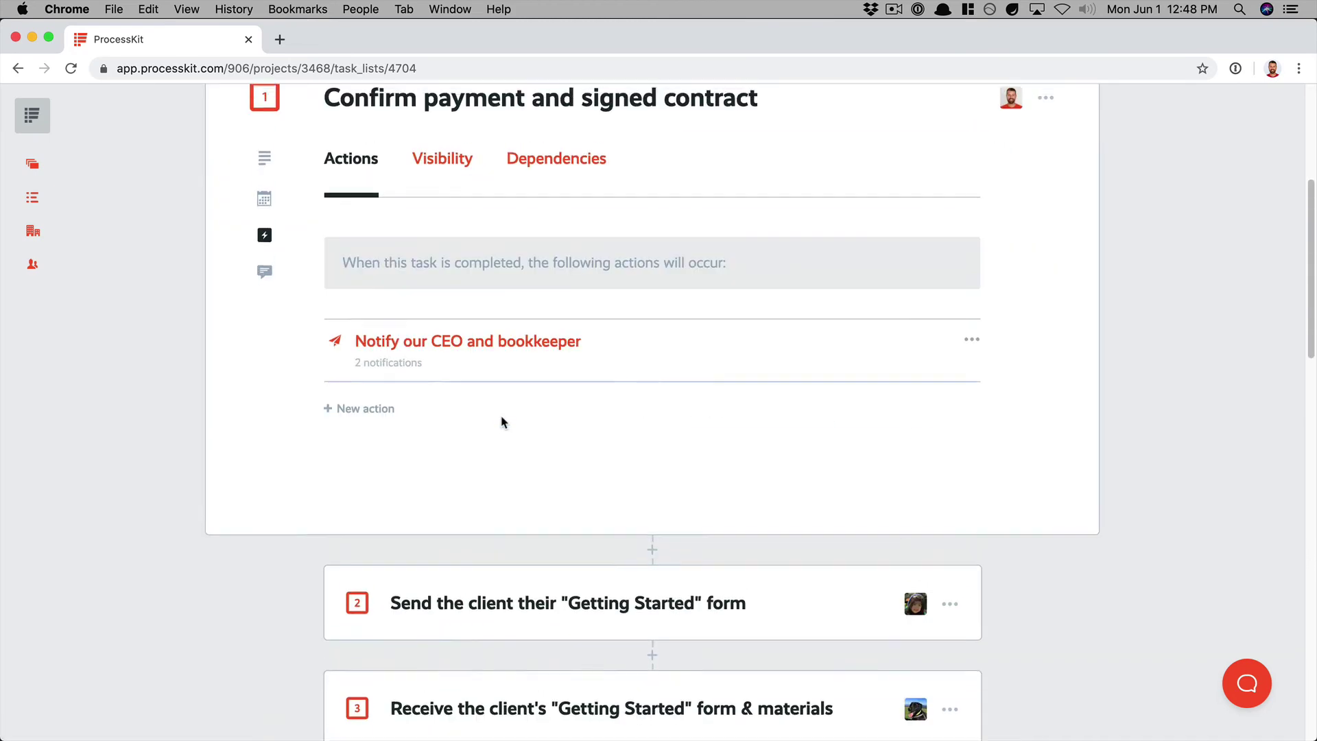
scroll(275, 308, up, 3)
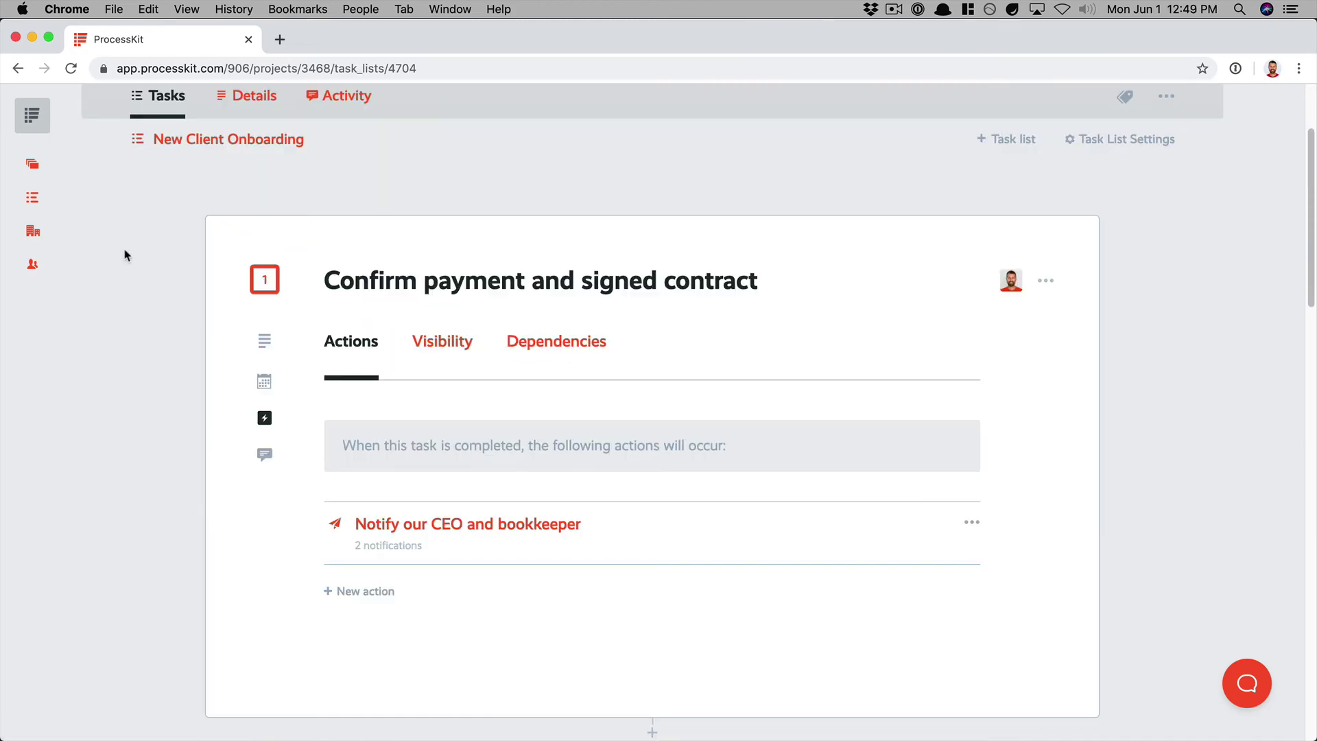
click(263, 290)
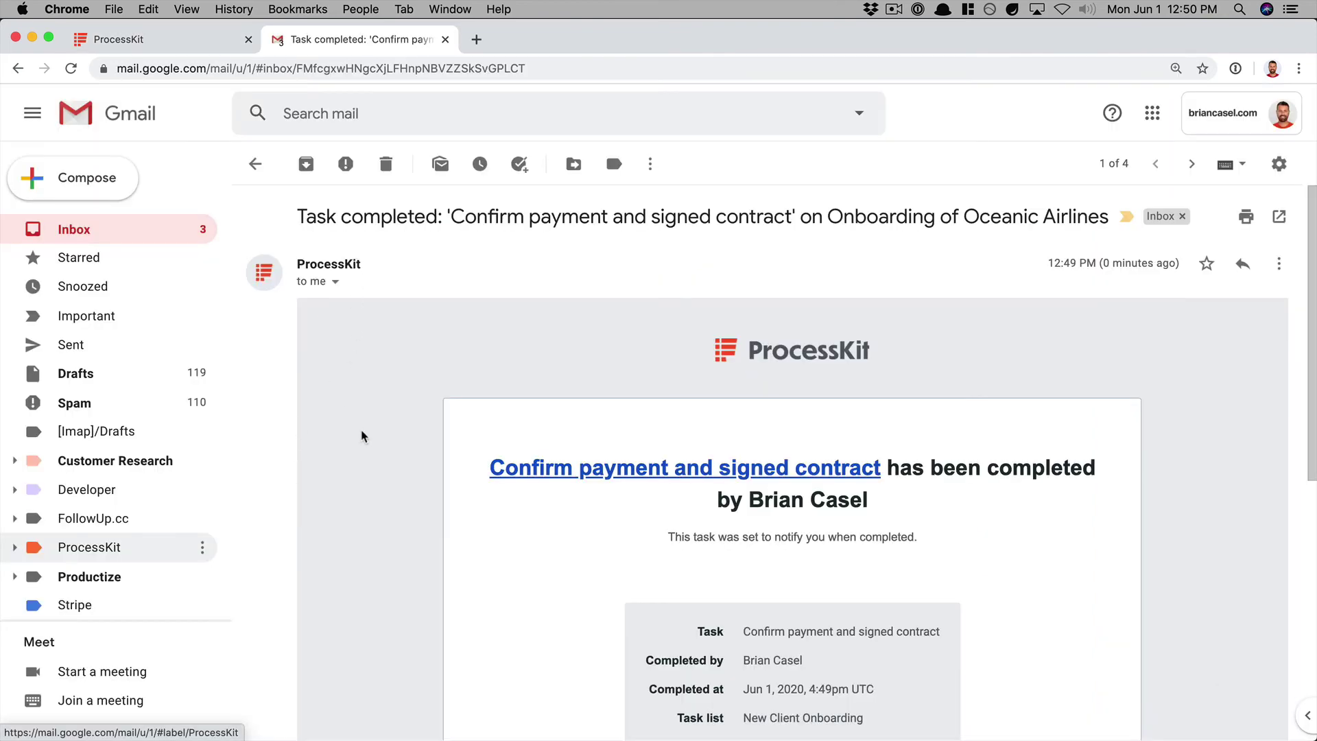
Read the task completion notification email in Gmail, close it and collapse the "Confirm payment and signed contract" task in ProcessKit
scroll(362, 436, down, 3)
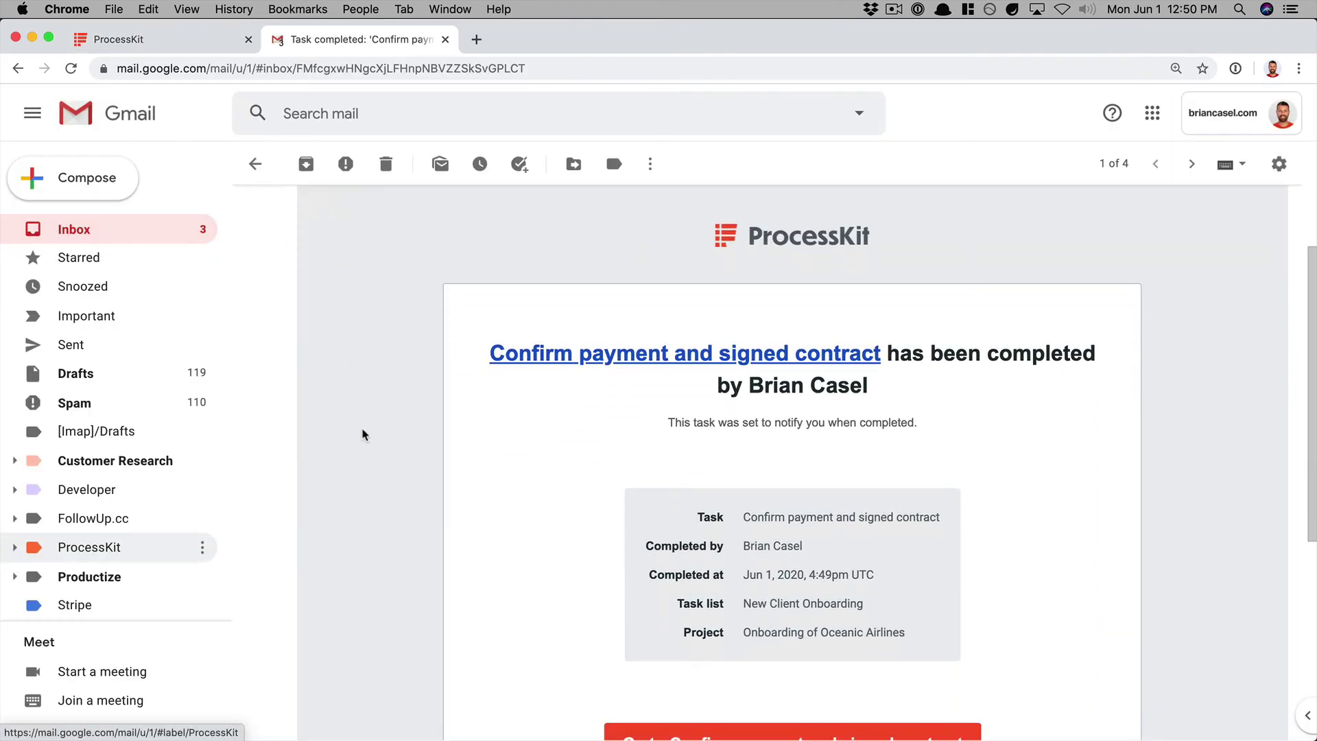
scroll(363, 435, down, 2)
scroll(362, 435, down, 1)
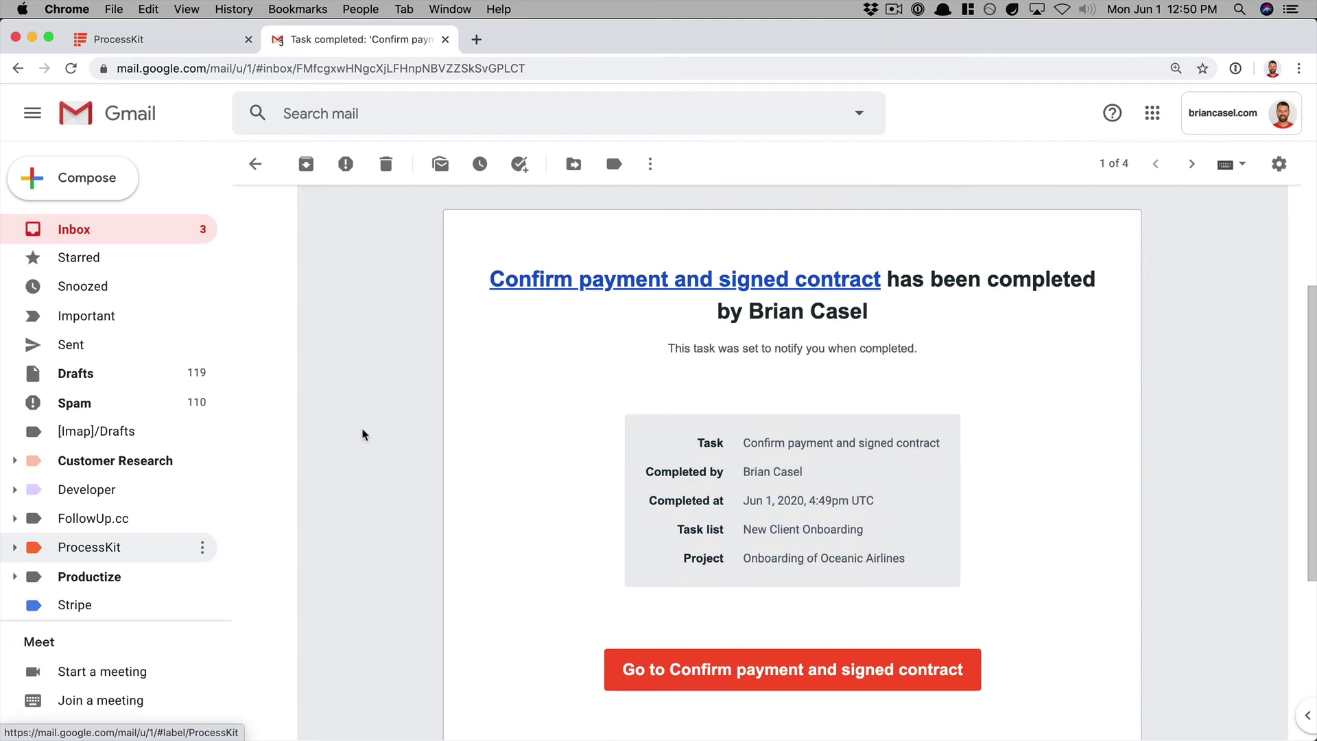
scroll(363, 435, up, 1)
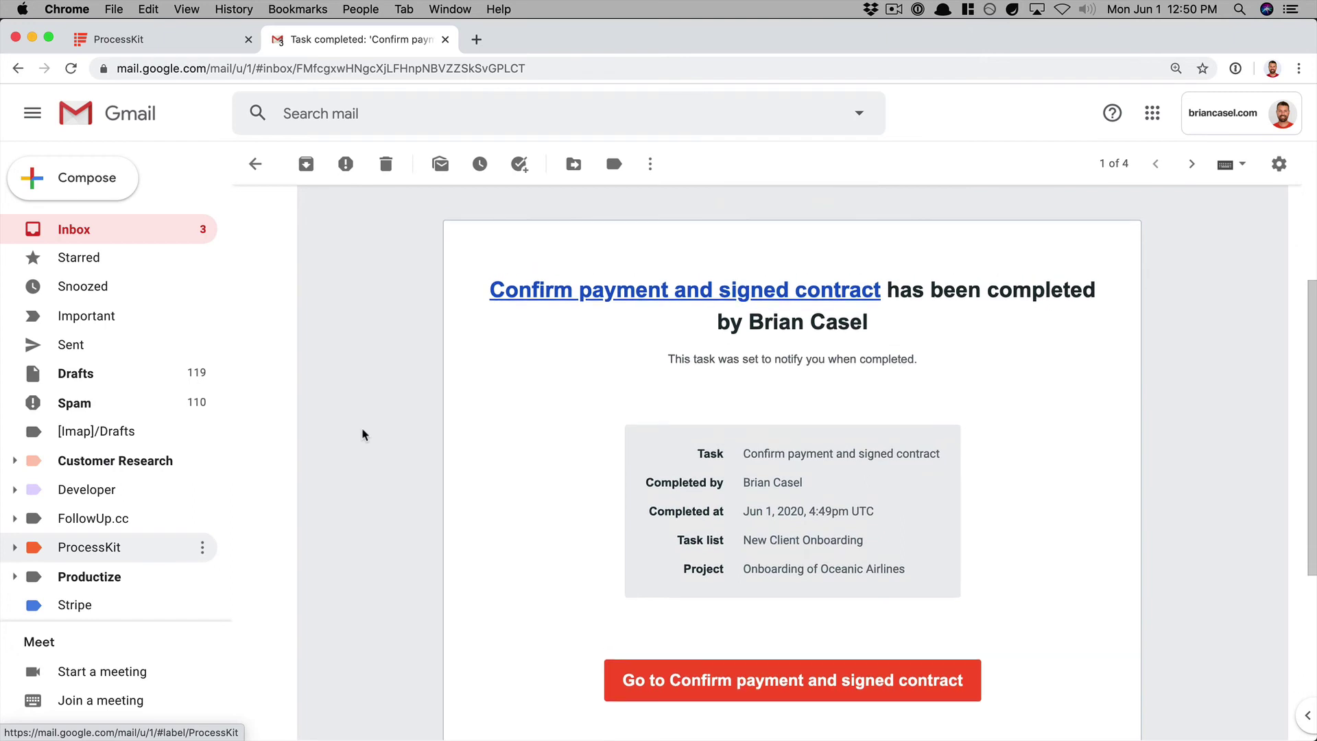
scroll(411, 436, up, 3)
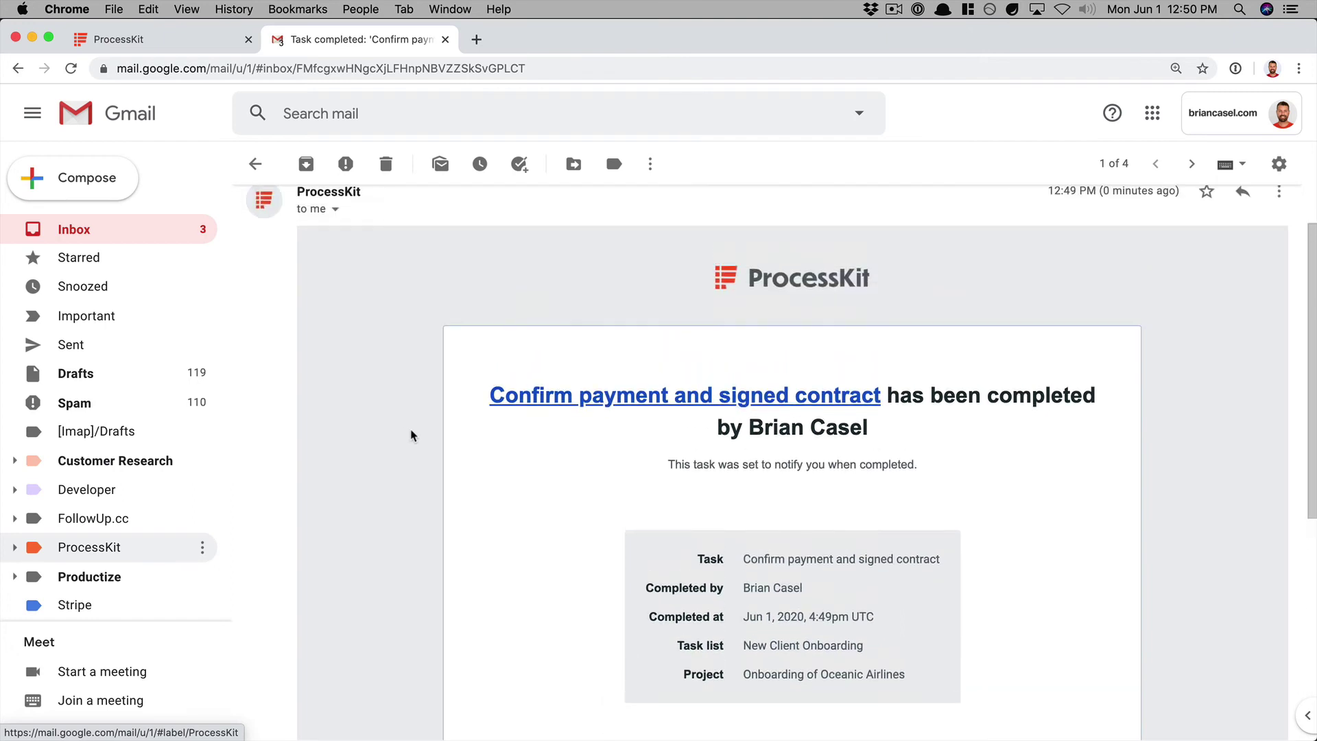
scroll(412, 436, down, 5)
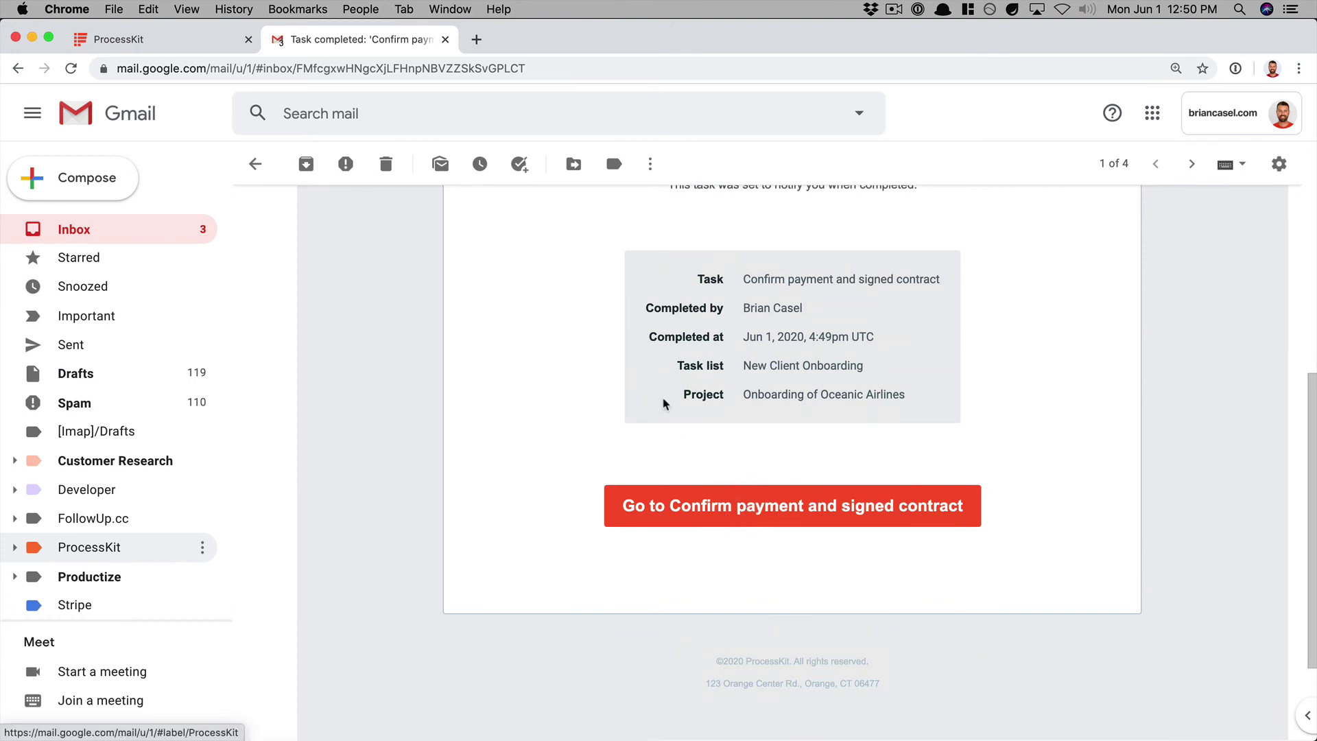
key(super+w)
click(645, 660)
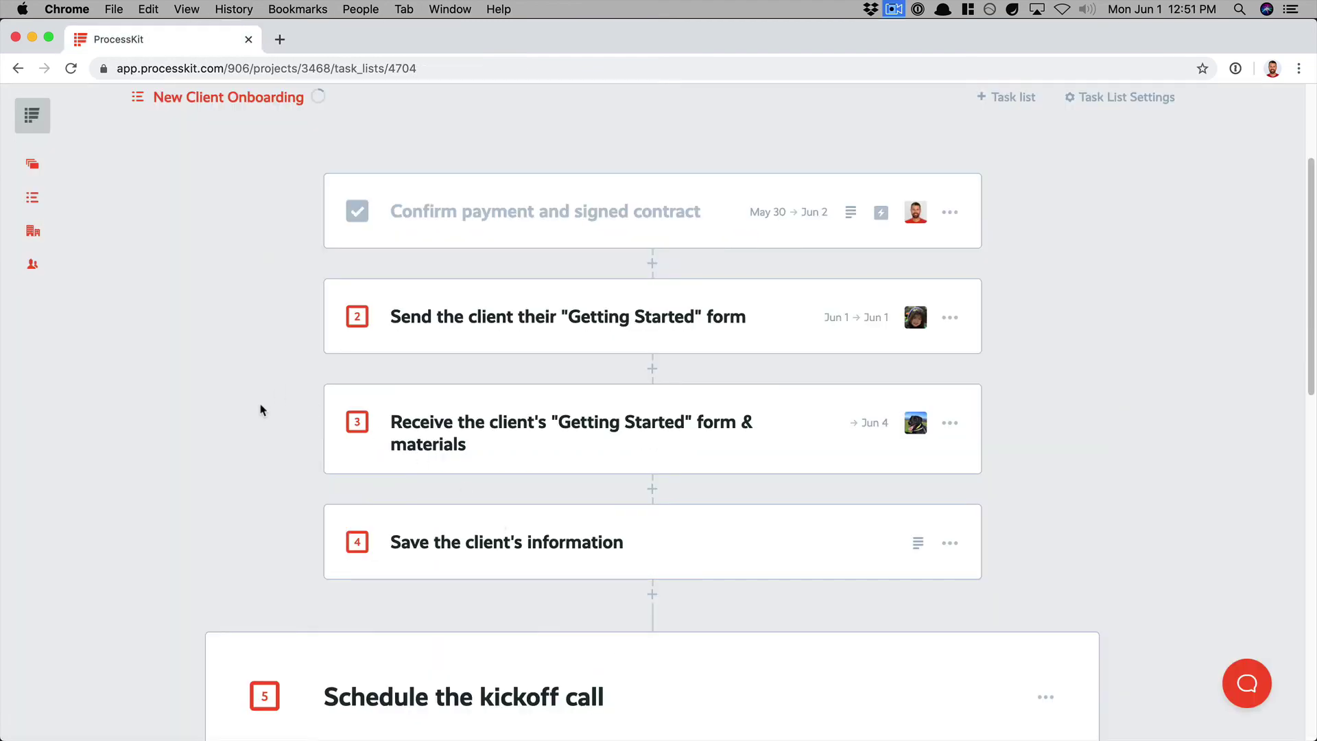
Mark the "Schedule the kickoff call" task as completed and open the New Client Onboarding board to check the project's kanban list
scroll(259, 409, down, 5)
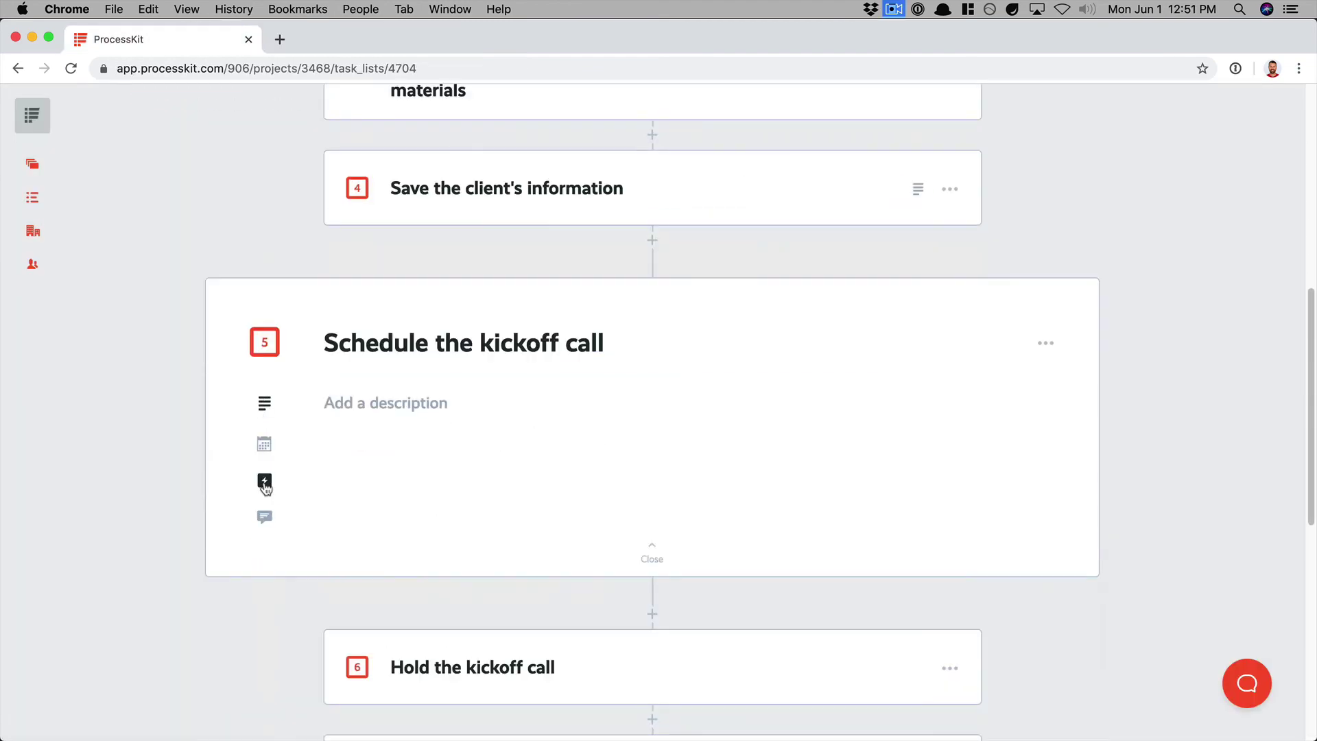
click(264, 480)
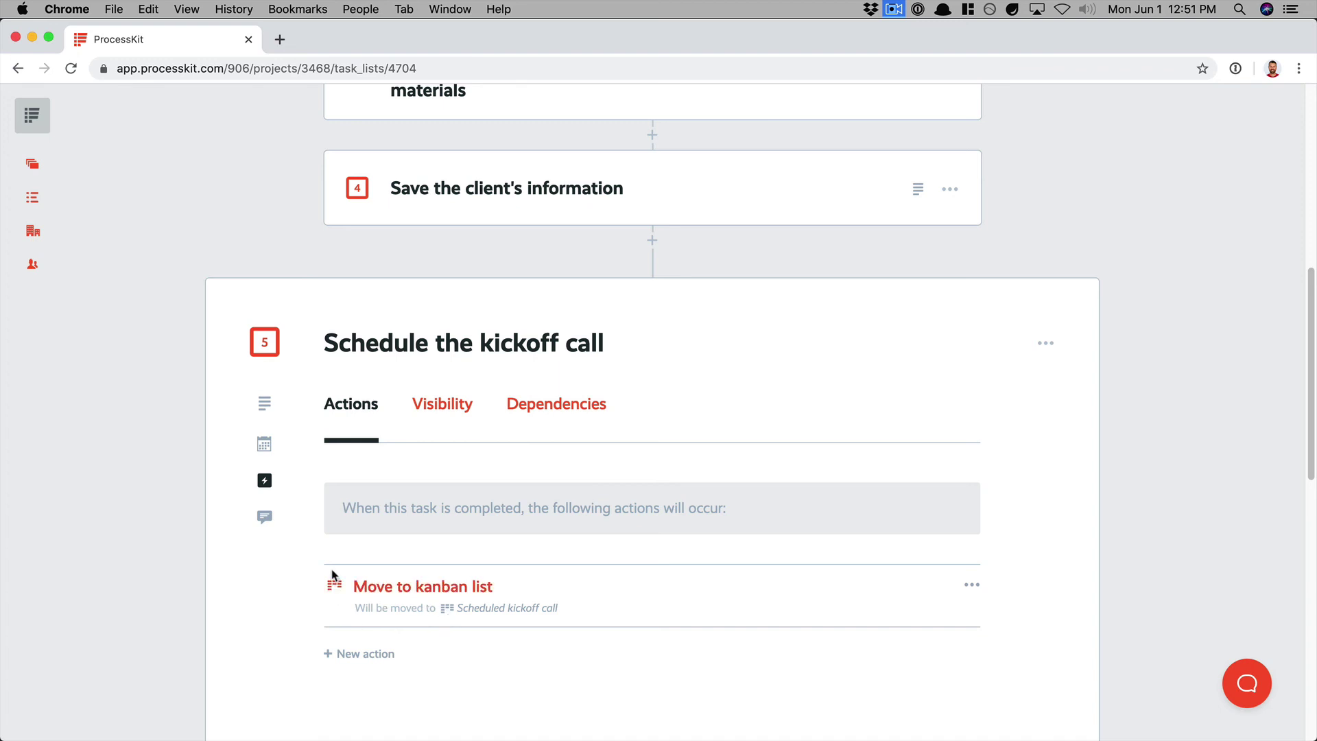
click(271, 351)
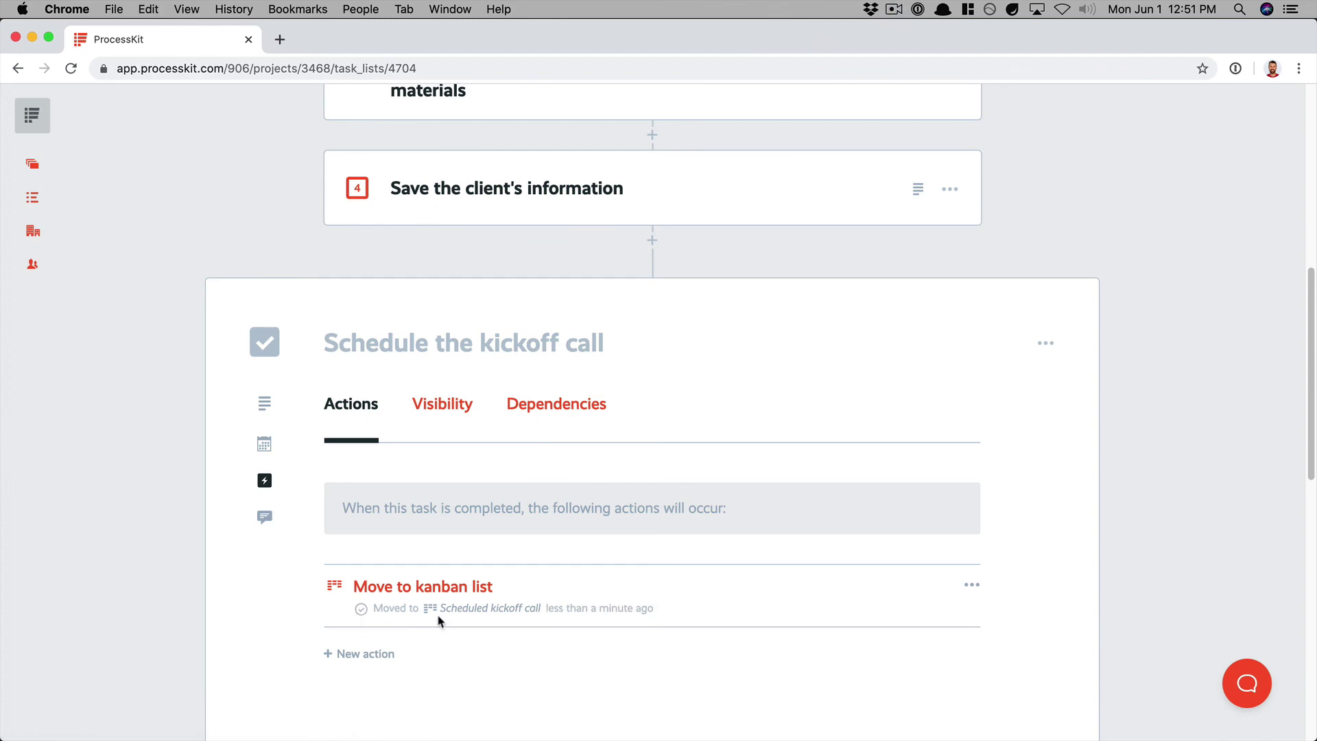
key(Escape)
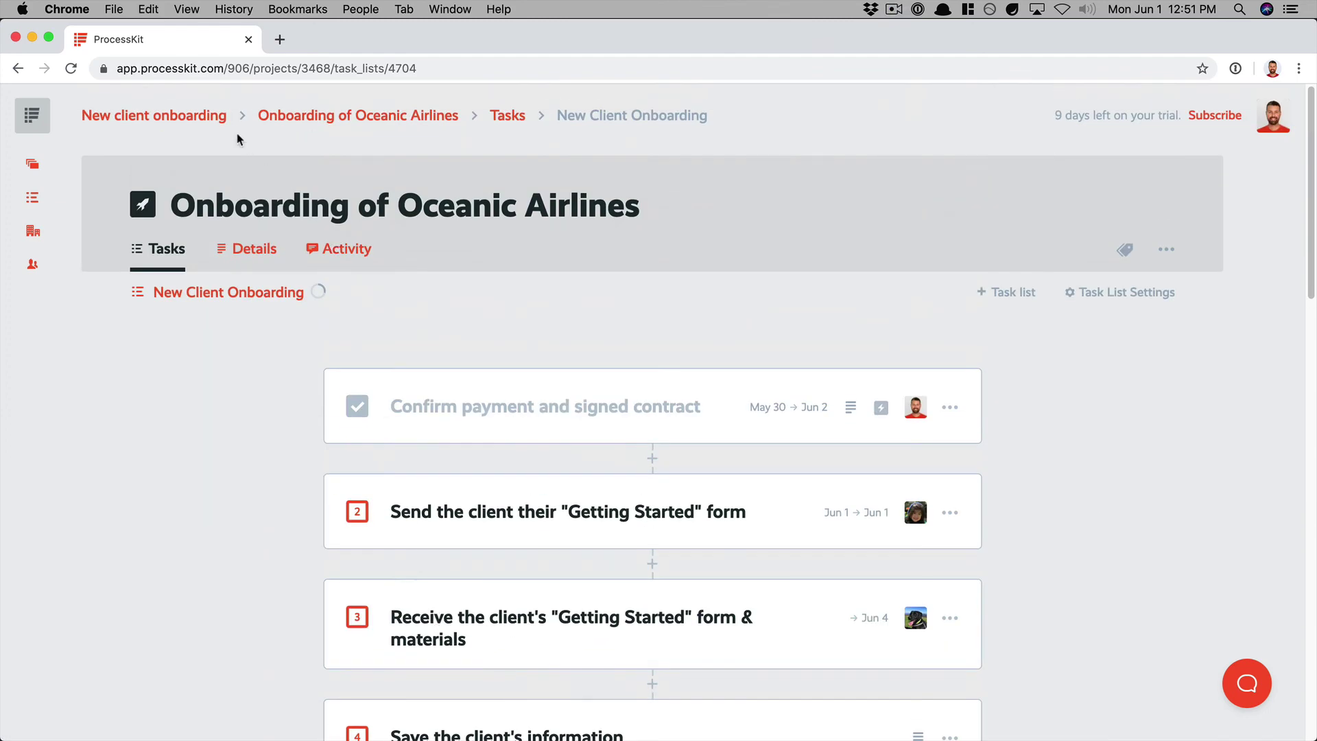
click(181, 116)
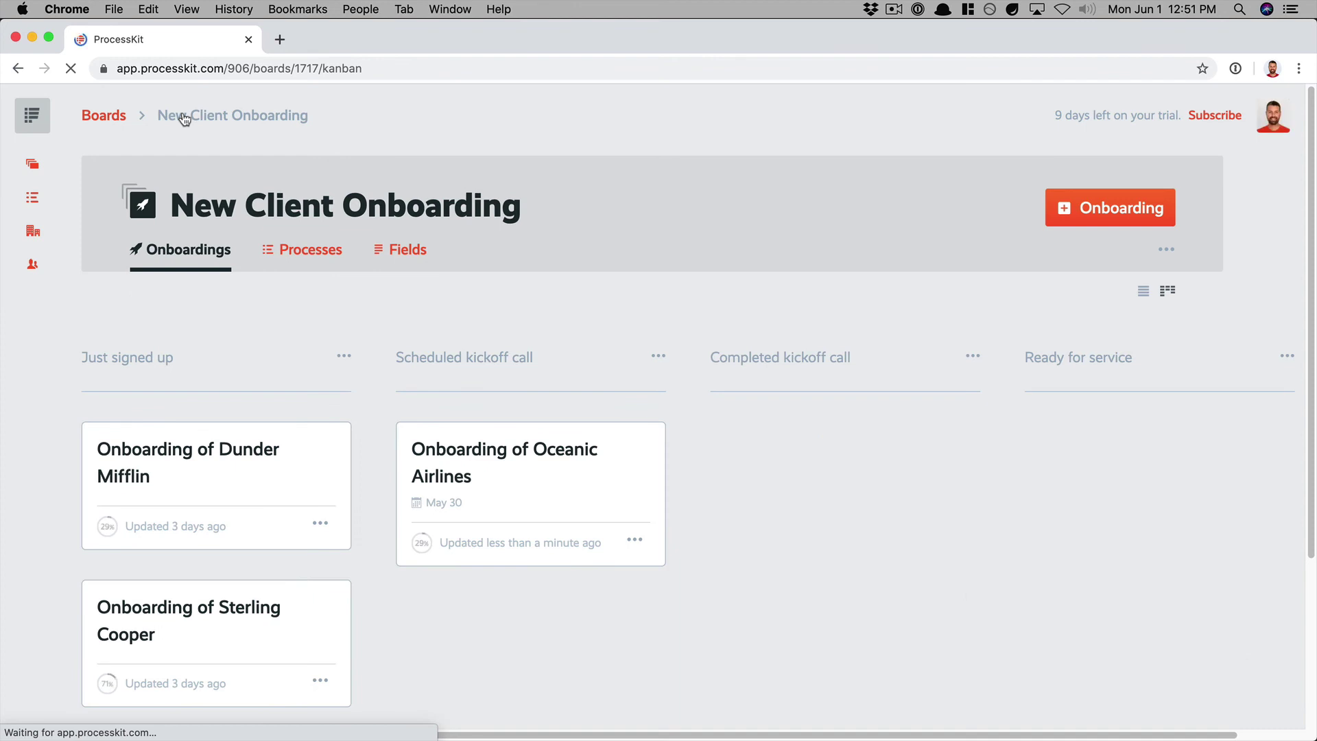